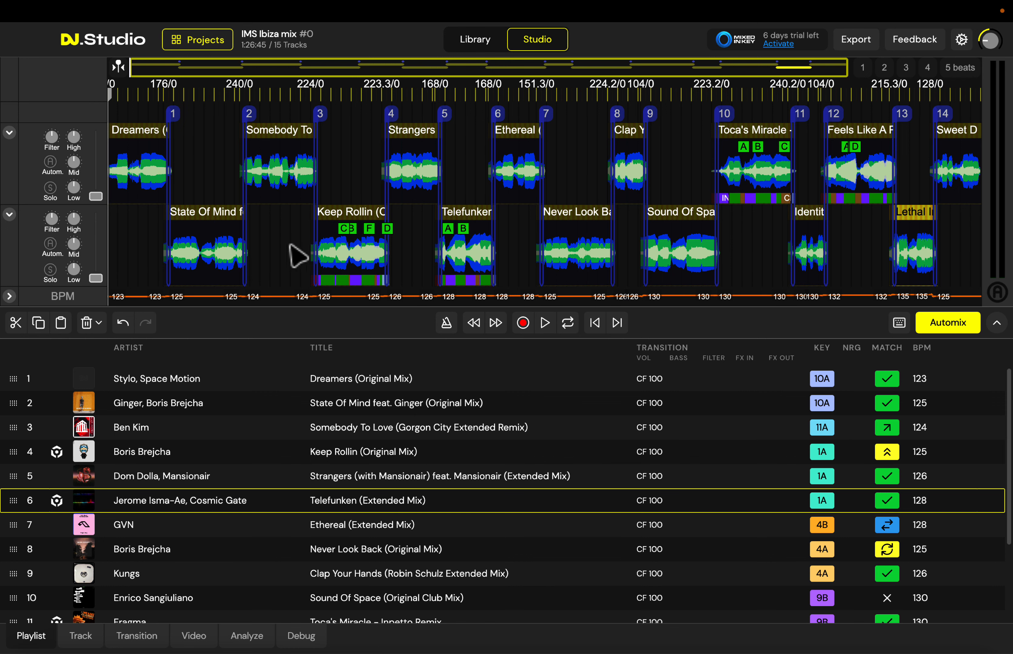
Delete the UP section between bars 80 and 96 from the Keep Rollin track.
{"action": "scroll", "coordinate": [344, 262], "scroll_direction": "up", "scroll_amount": 10}
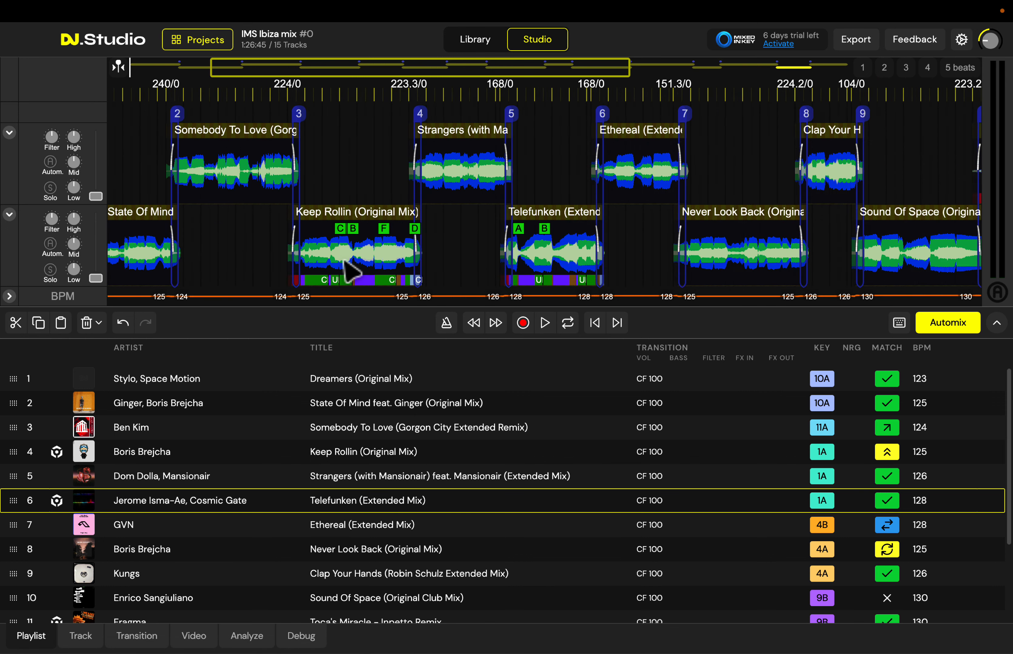
{"action": "scroll", "coordinate": [343, 261], "scroll_direction": "up", "scroll_amount": 4}
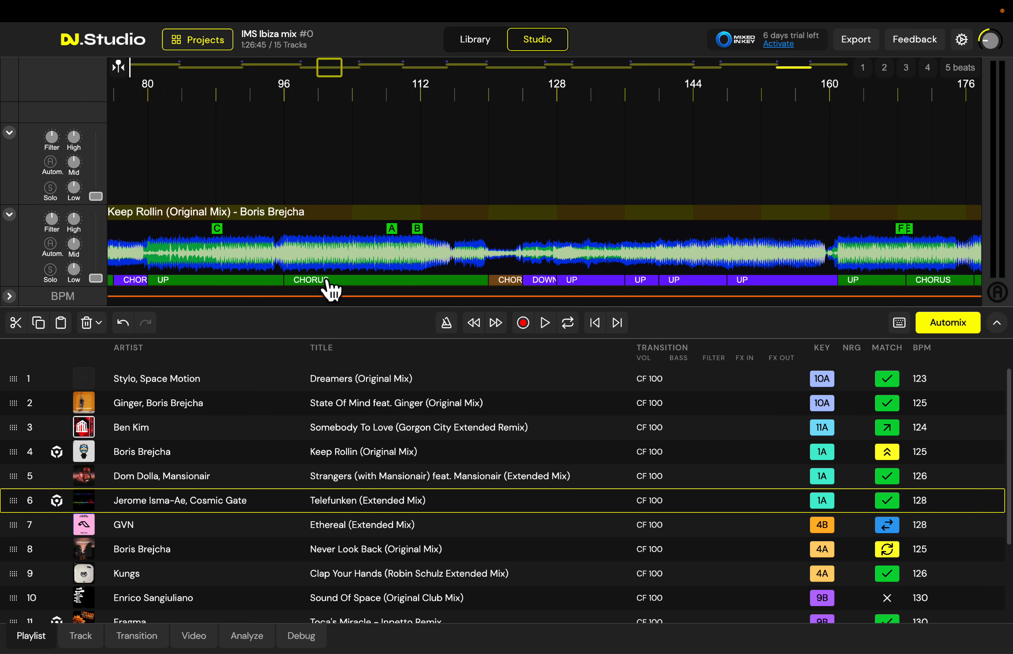
{"action": "left_click", "coordinate": [203, 282]}
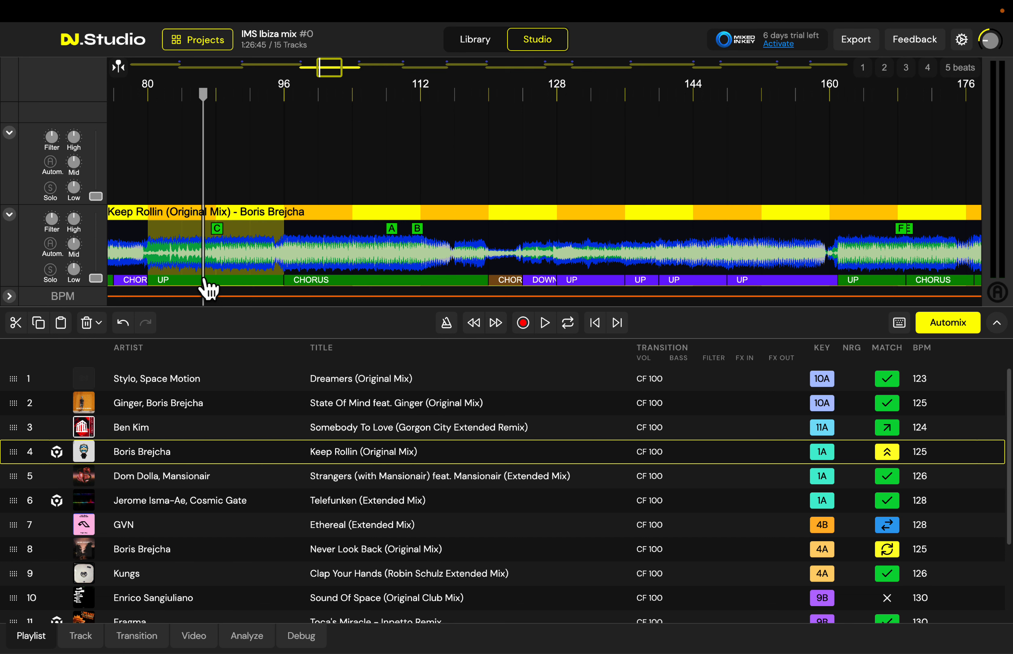
{"action": "key", "text": "Delete"}
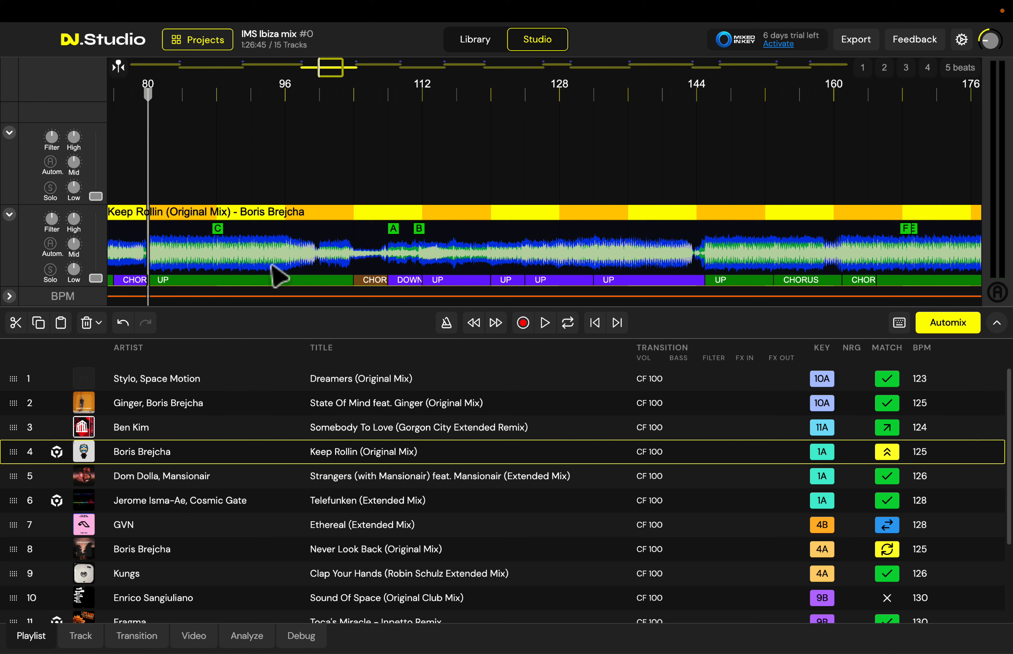
Play Keep Rollin from about bar 93 to listen to the passage leading up to bar 96.
{"action": "left_click", "coordinate": [261, 261]}
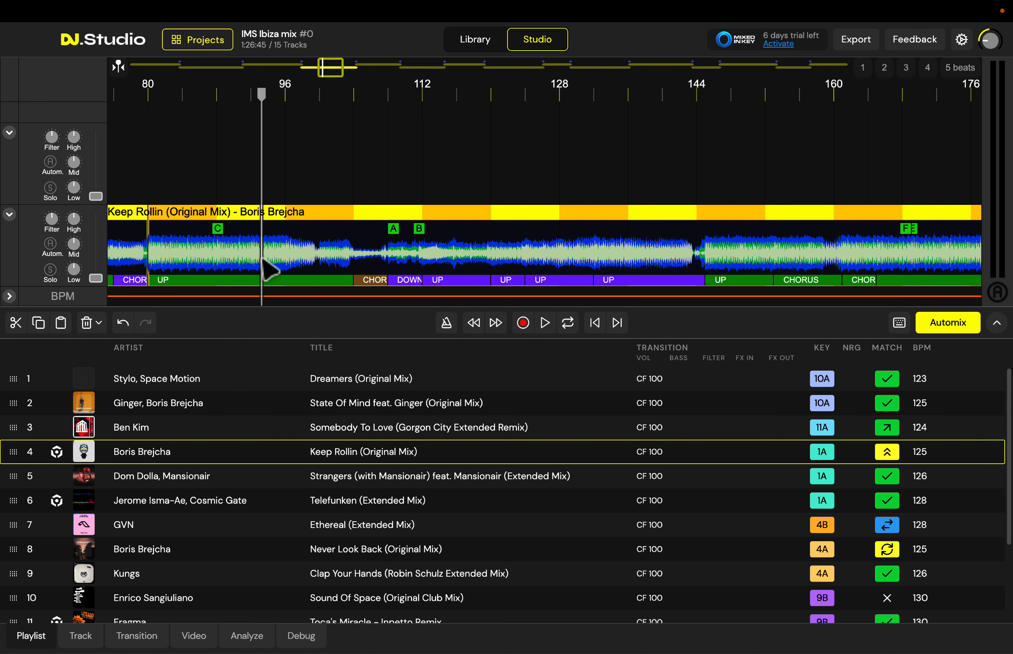
{"action": "key", "text": "space"}
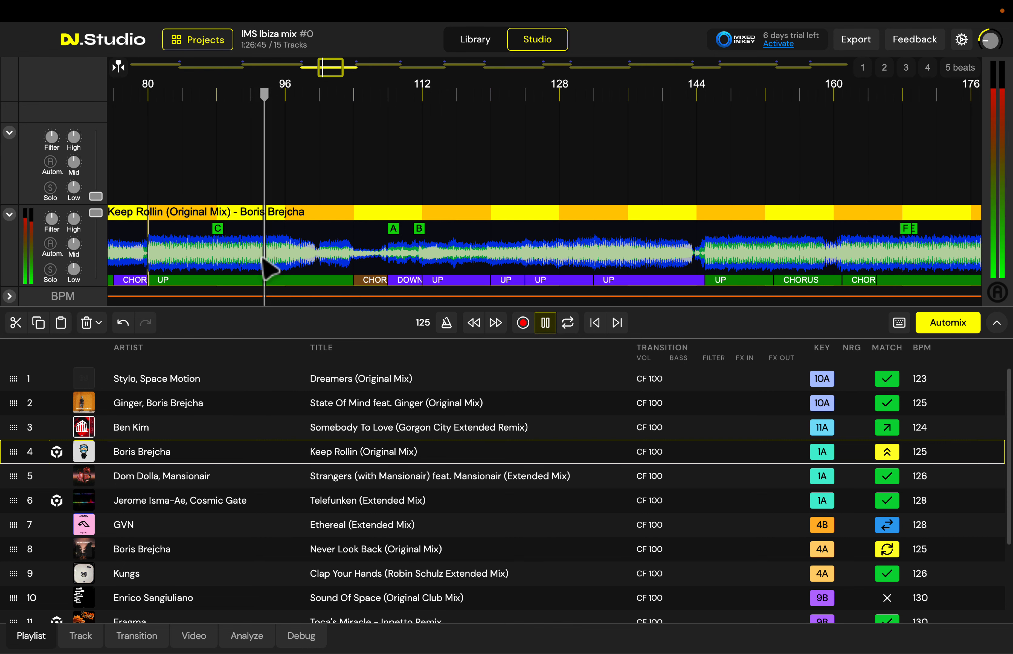
{"action": "scroll", "coordinate": [267, 266], "scroll_direction": "up", "scroll_amount": 10}
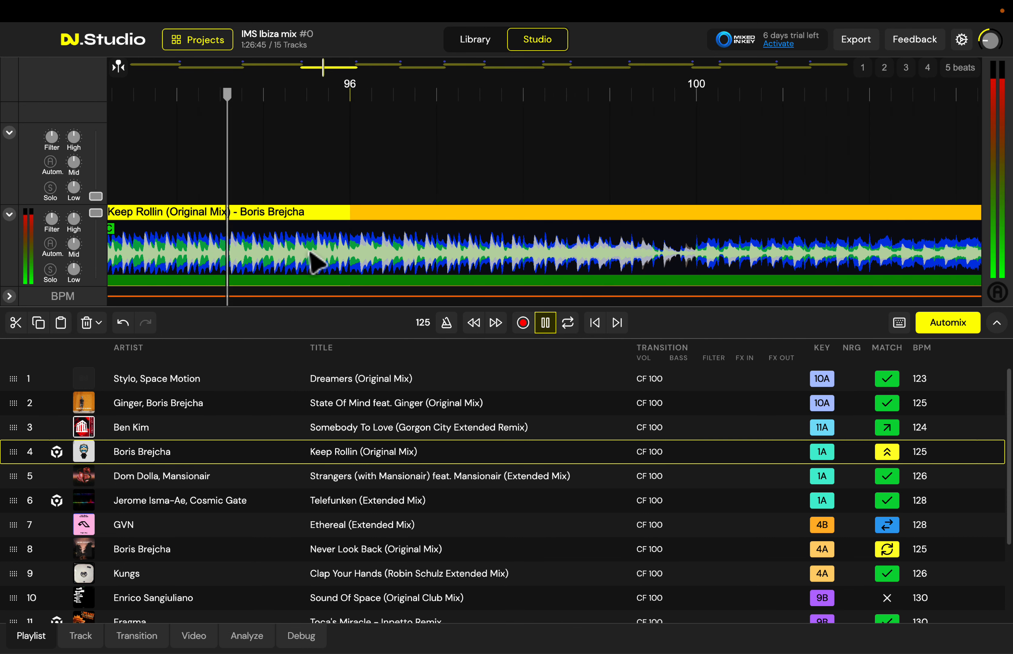
{"action": "scroll", "coordinate": [317, 263], "scroll_direction": "up", "scroll_amount": 2}
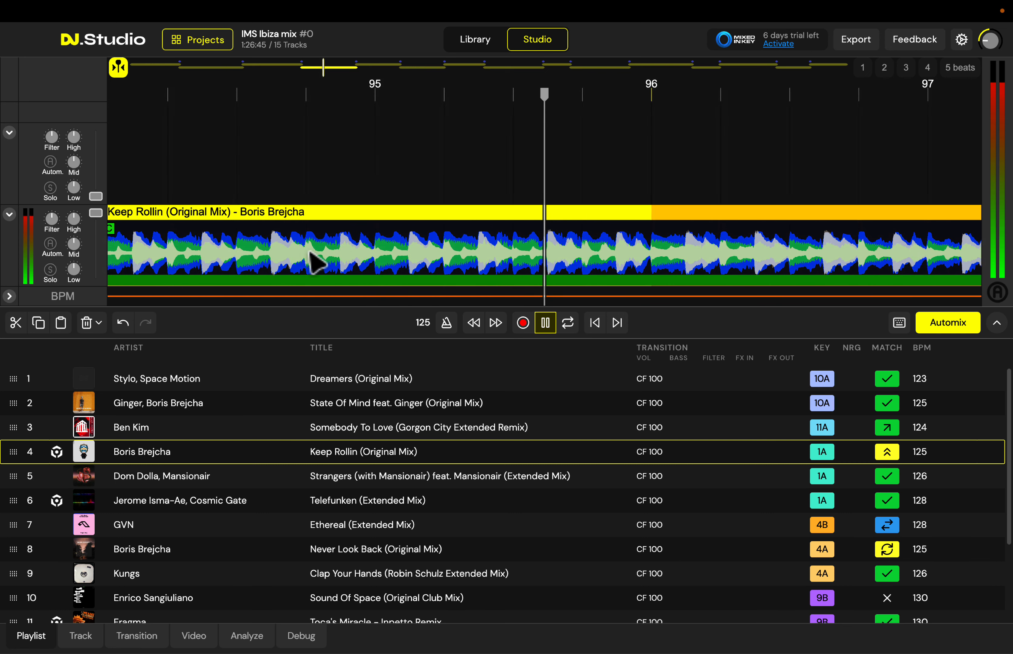
{"action": "scroll", "coordinate": [317, 263], "scroll_direction": "up", "scroll_amount": 2}
{"action": "key", "text": "space"}
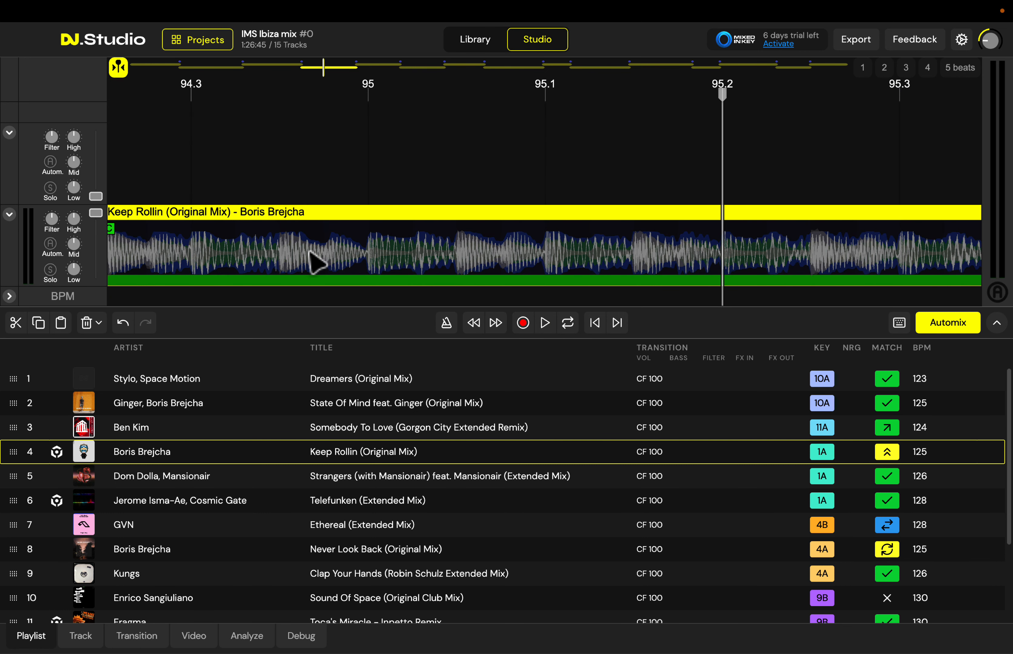
Select the three beats before bar 96 in Keep Rollin, paste them three times from bar 96, and play back the repeated section.
{"action": "scroll", "coordinate": [315, 263], "scroll_direction": "down", "scroll_amount": 2}
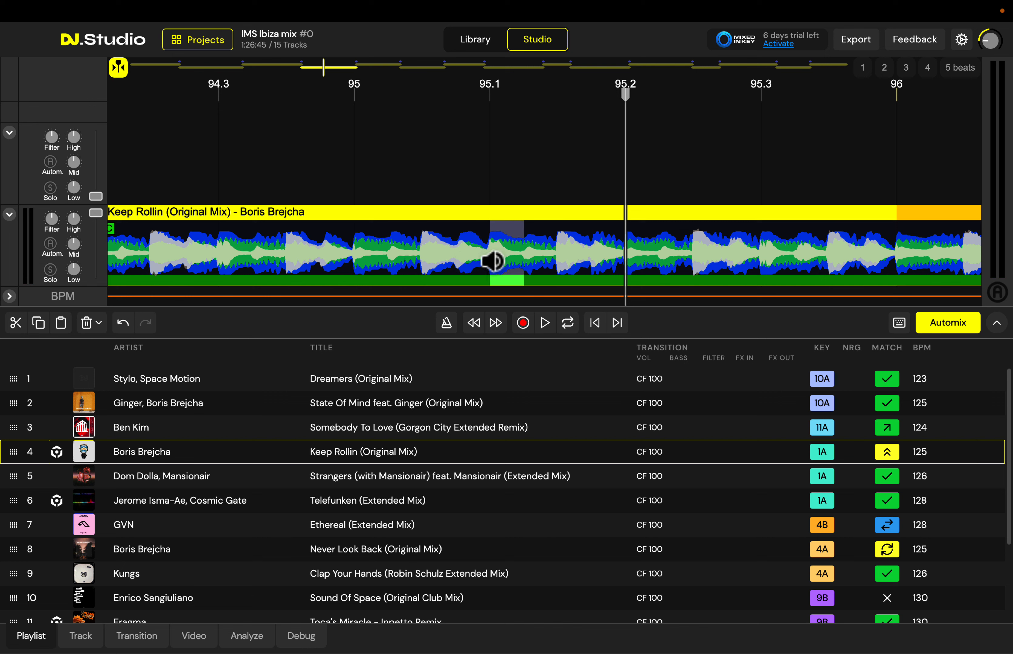
{"action": "scroll", "coordinate": [492, 262], "scroll_direction": "up", "scroll_amount": 1}
{"action": "scroll", "coordinate": [491, 261], "scroll_direction": "down", "scroll_amount": 2}
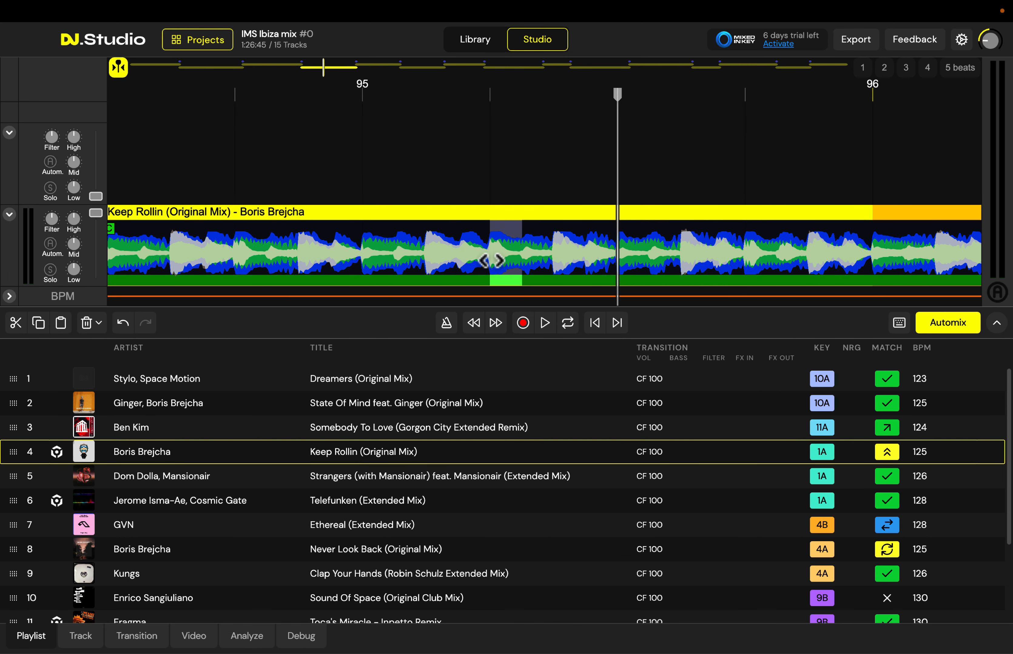
{"action": "scroll", "coordinate": [490, 261], "scroll_direction": "down", "scroll_amount": 5}
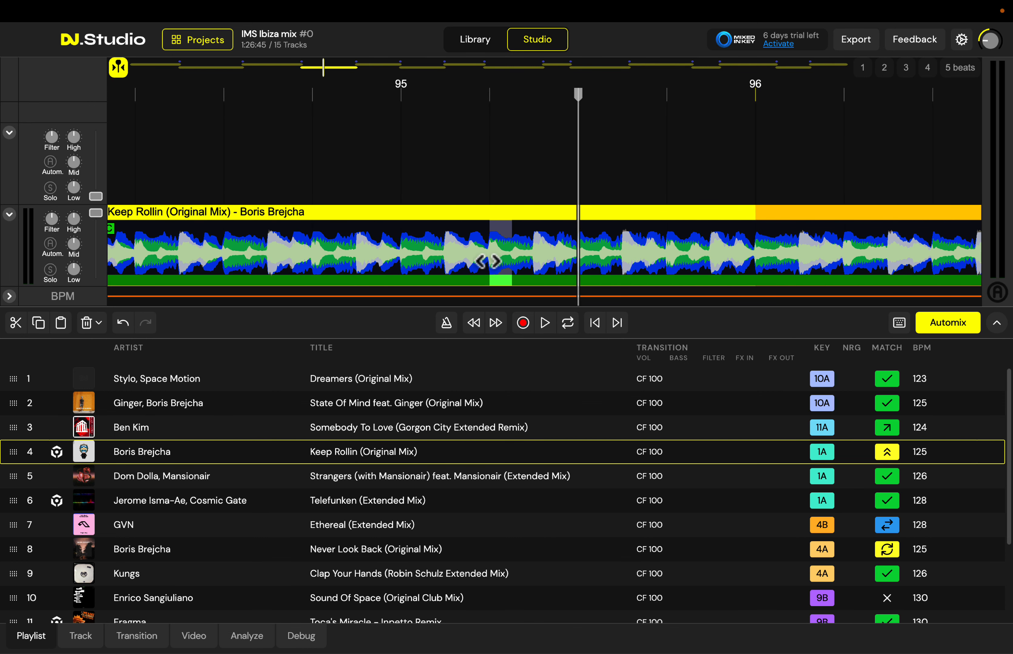
{"action": "left_click", "coordinate": [510, 262]}
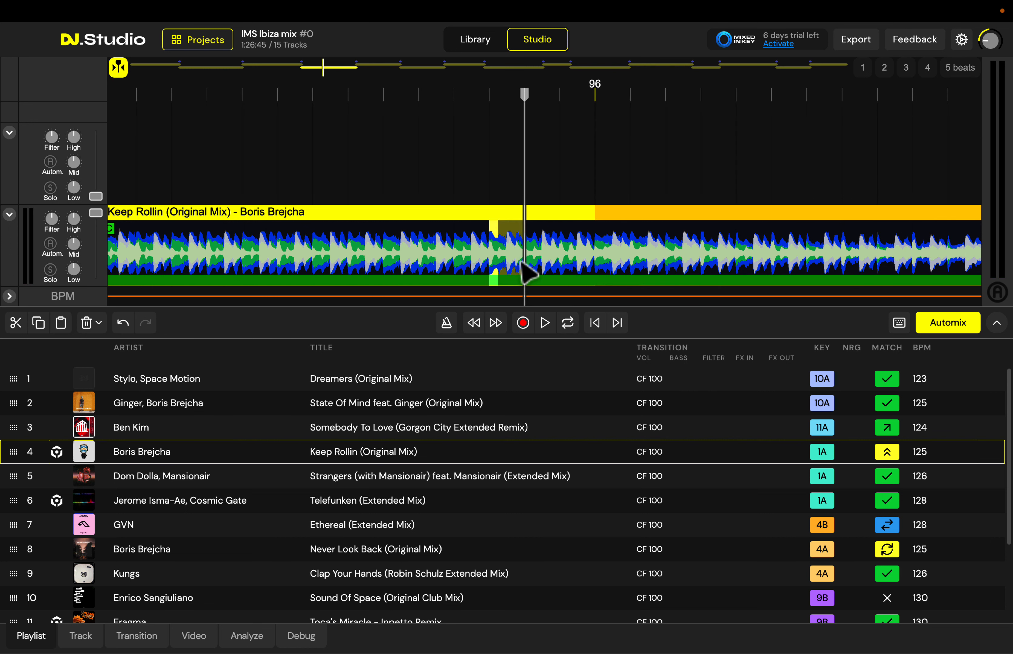
{"action": "left_click_drag", "start_coordinate": [520, 262], "coordinate": [589, 266]}
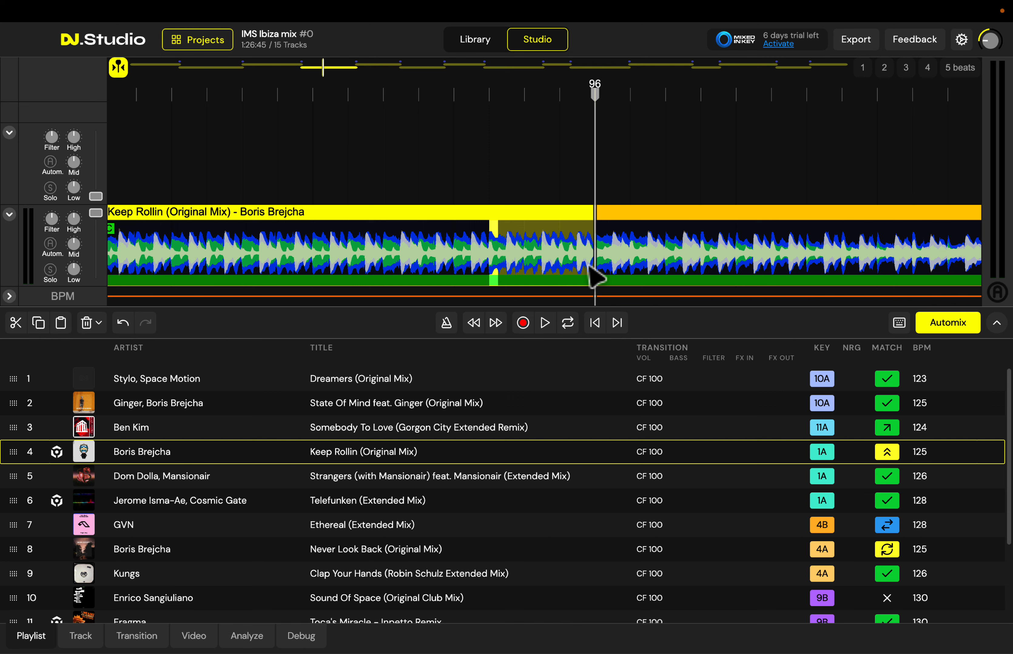
{"action": "key", "text": "super+v"}
{"action": "key", "text": "super+v"}
{"action": "key", "text": "super+v"}
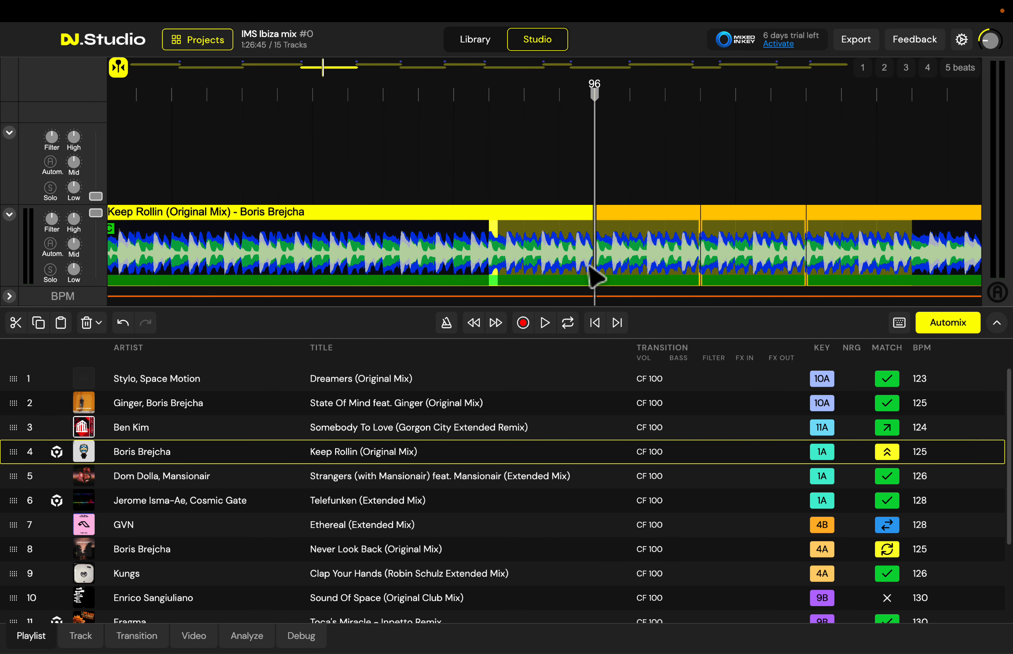
{"action": "key", "text": "space"}
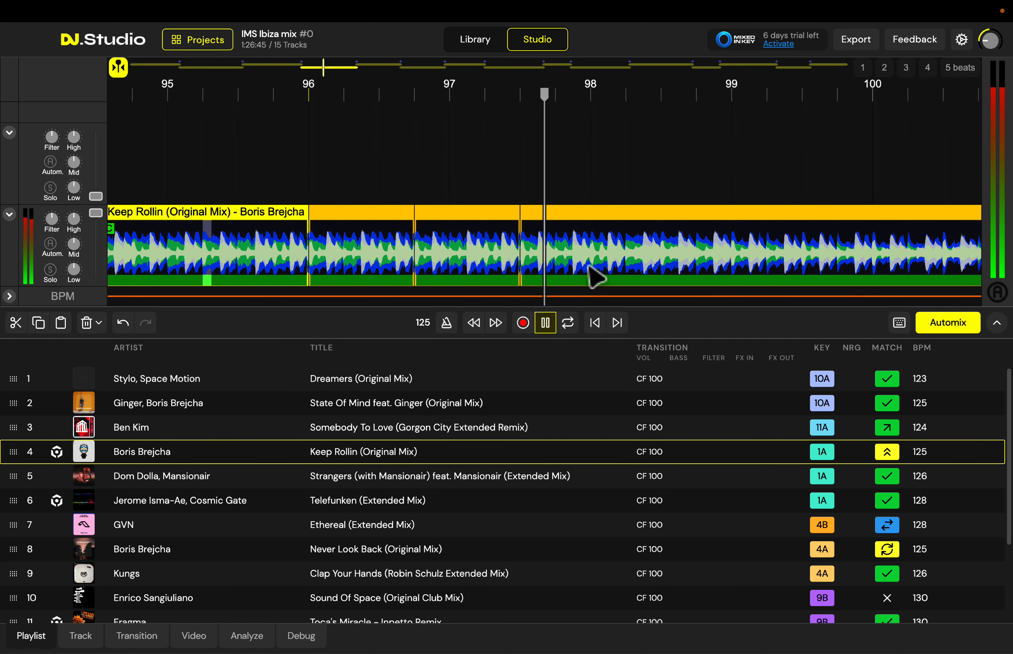
{"action": "key", "text": "space"}
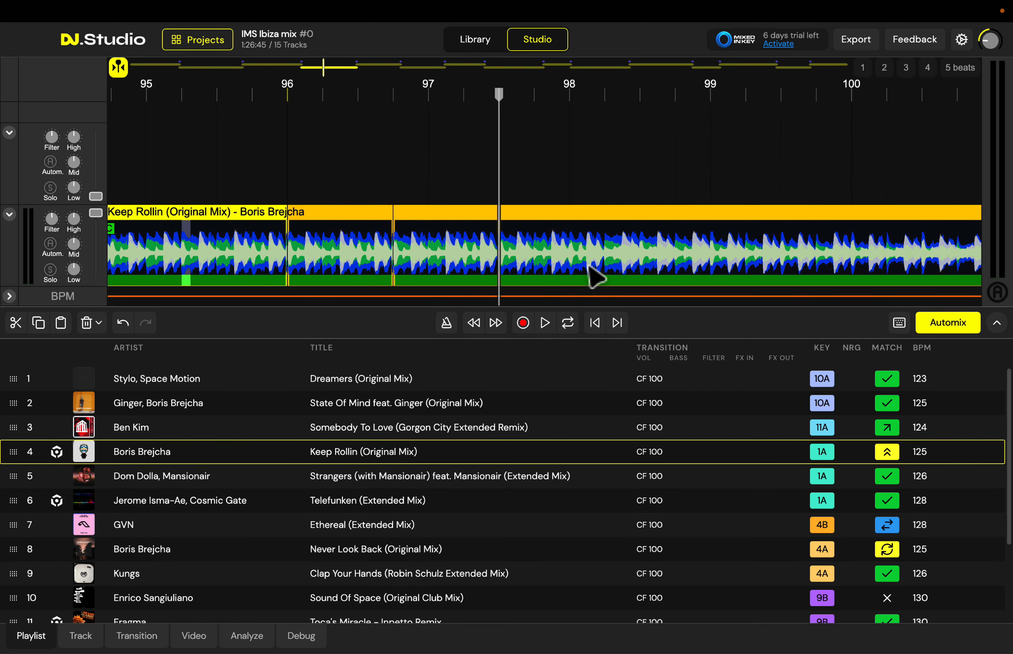
Reposition transition 4 between Keep Rollin and Strangers so the crossfade starts at about bar 16 of Strangers, over Keep Rollin's UP section.
{"action": "scroll", "coordinate": [479, 255], "scroll_direction": "down", "scroll_amount": 5}
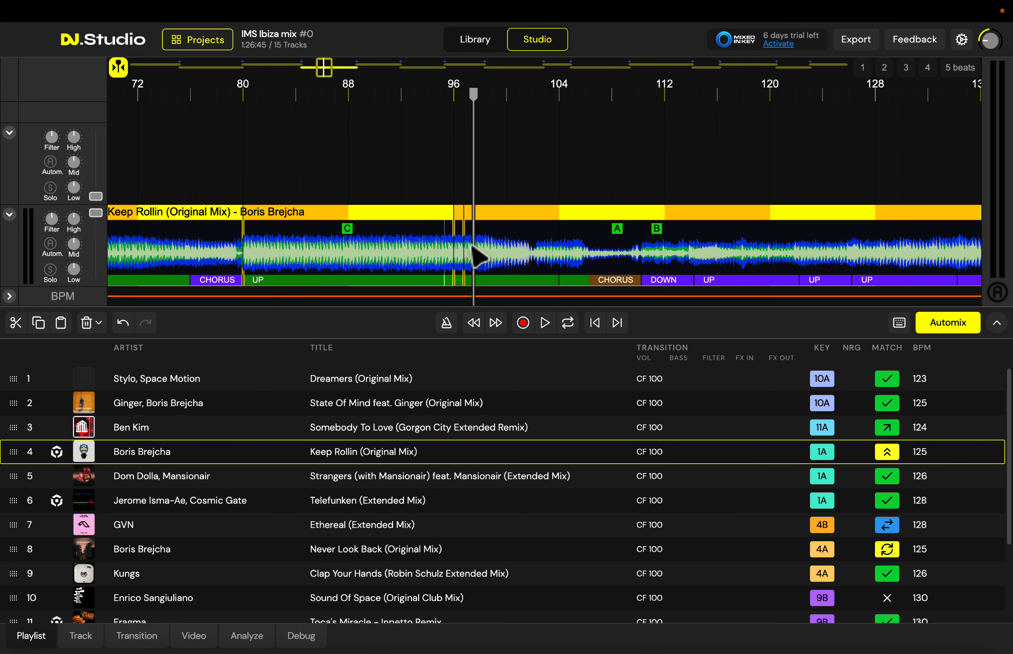
{"action": "scroll", "coordinate": [479, 255], "scroll_direction": "down", "scroll_amount": 5}
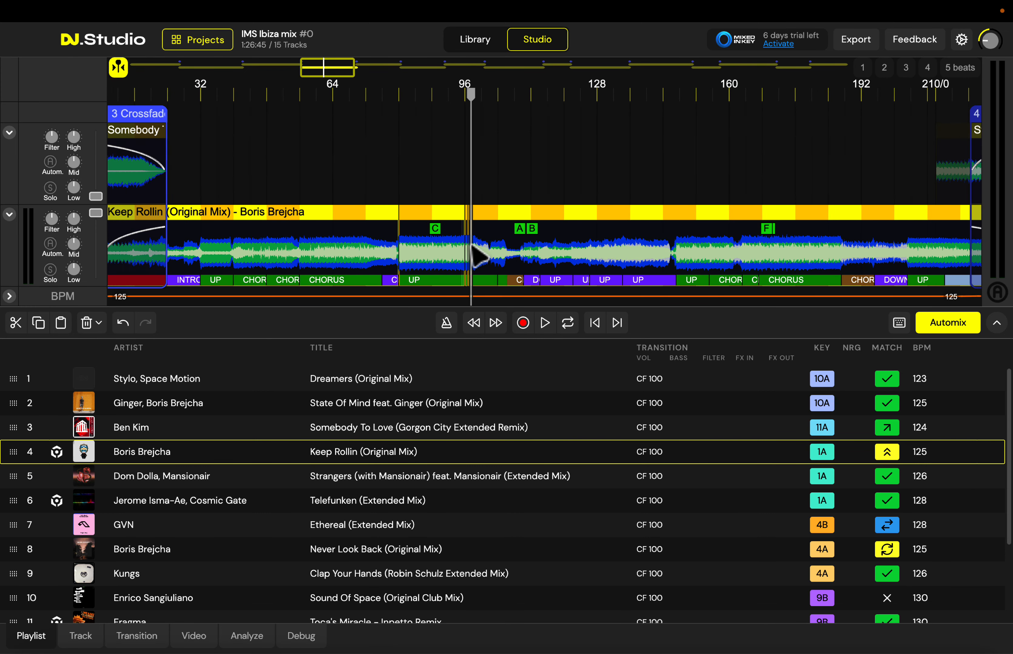
{"action": "scroll", "coordinate": [478, 255], "scroll_direction": "down", "scroll_amount": 3}
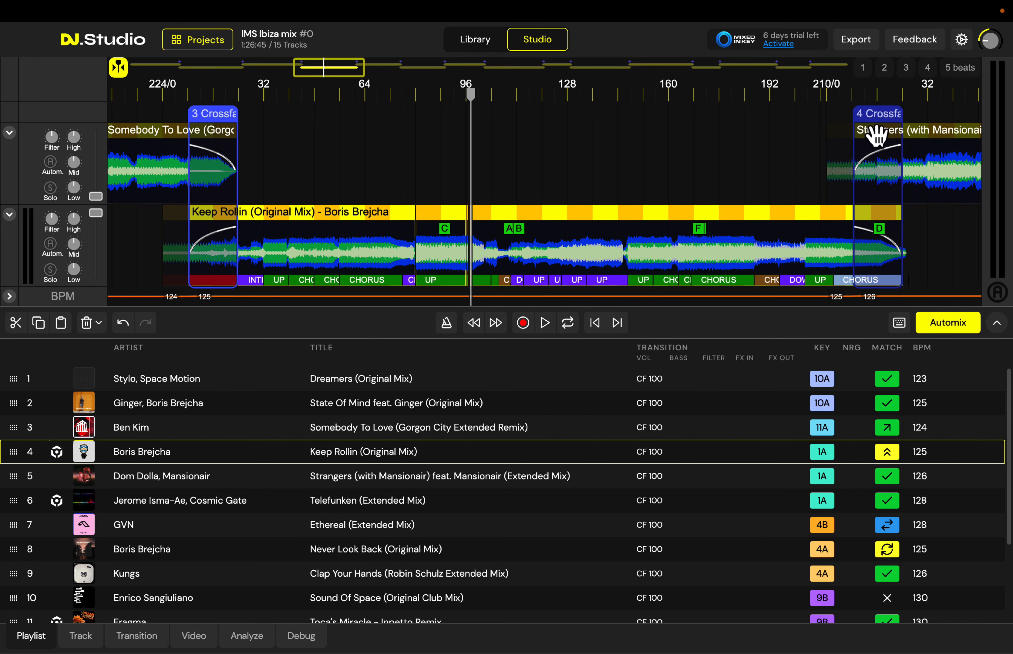
{"action": "left_click", "coordinate": [883, 125]}
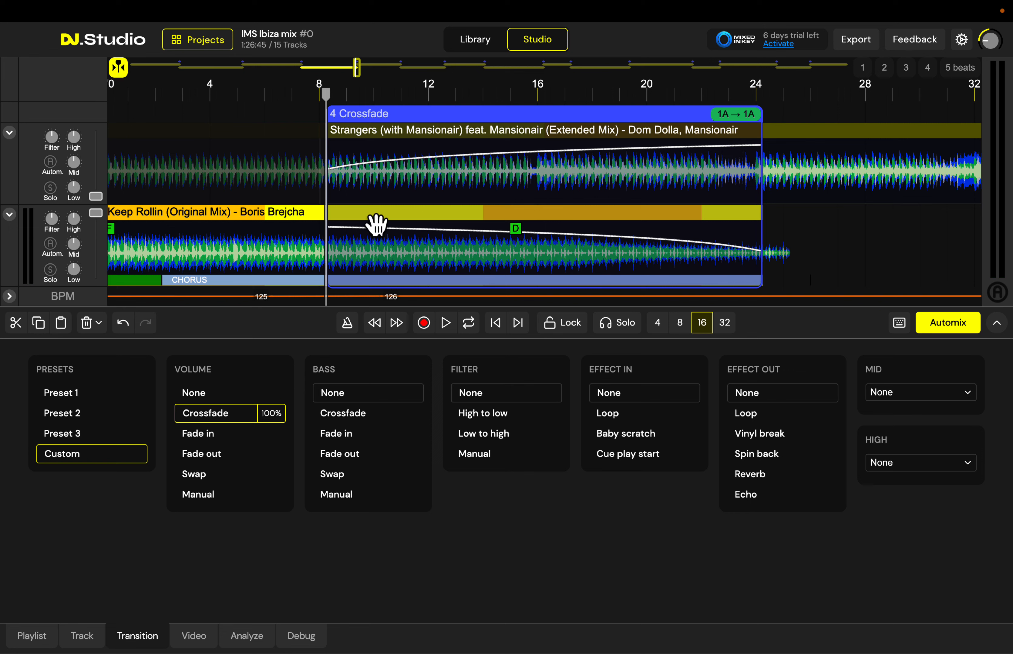
{"action": "scroll", "coordinate": [422, 227], "scroll_direction": "down", "scroll_amount": 5}
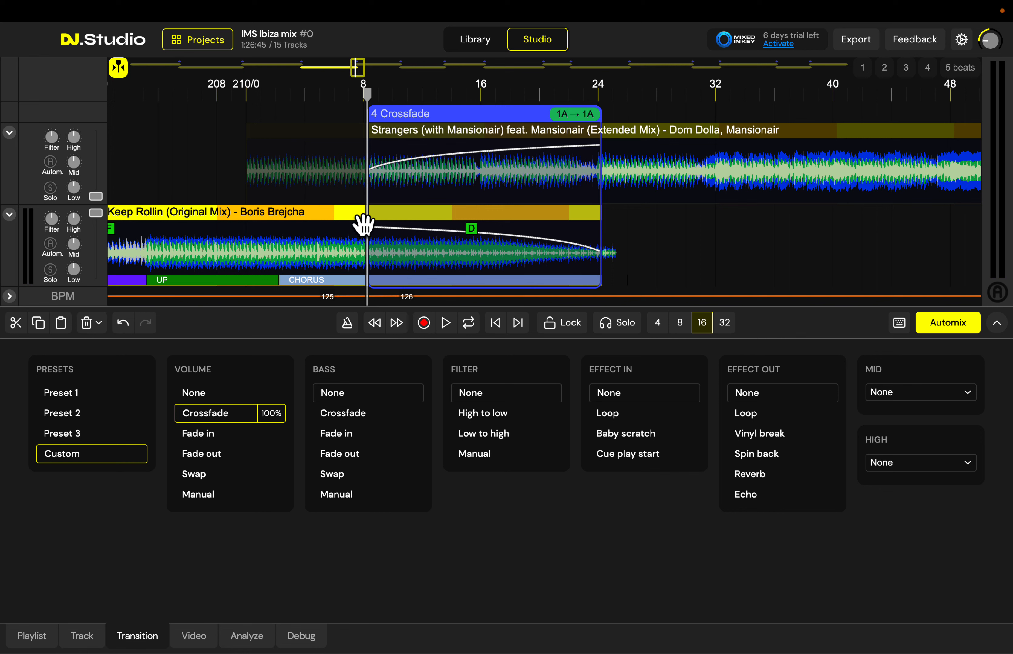
{"action": "left_click_drag", "start_coordinate": [364, 224], "coordinate": [581, 226]}
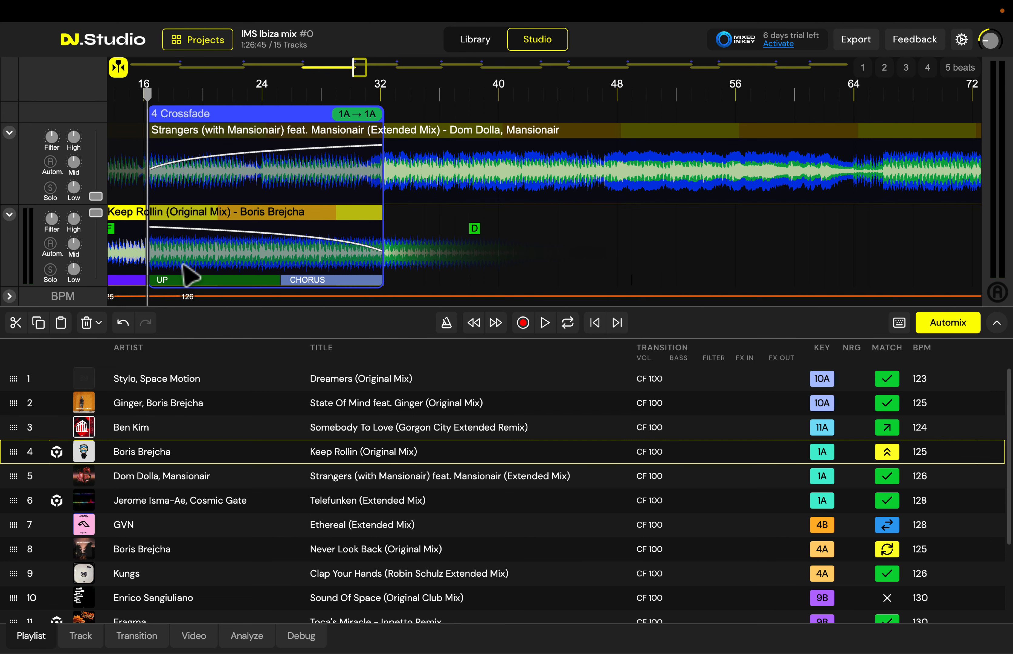
Try the Fade in and Fade out volume options on transition 4 during playback, and return it to Crossfade.
{"action": "left_click", "coordinate": [278, 128]}
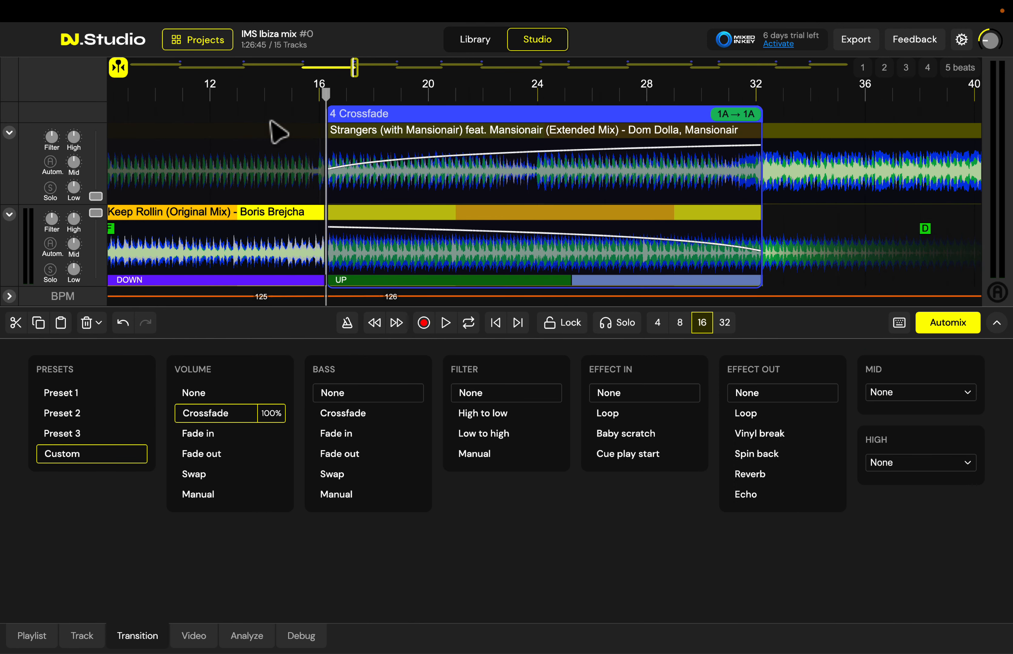
{"action": "key", "text": "space"}
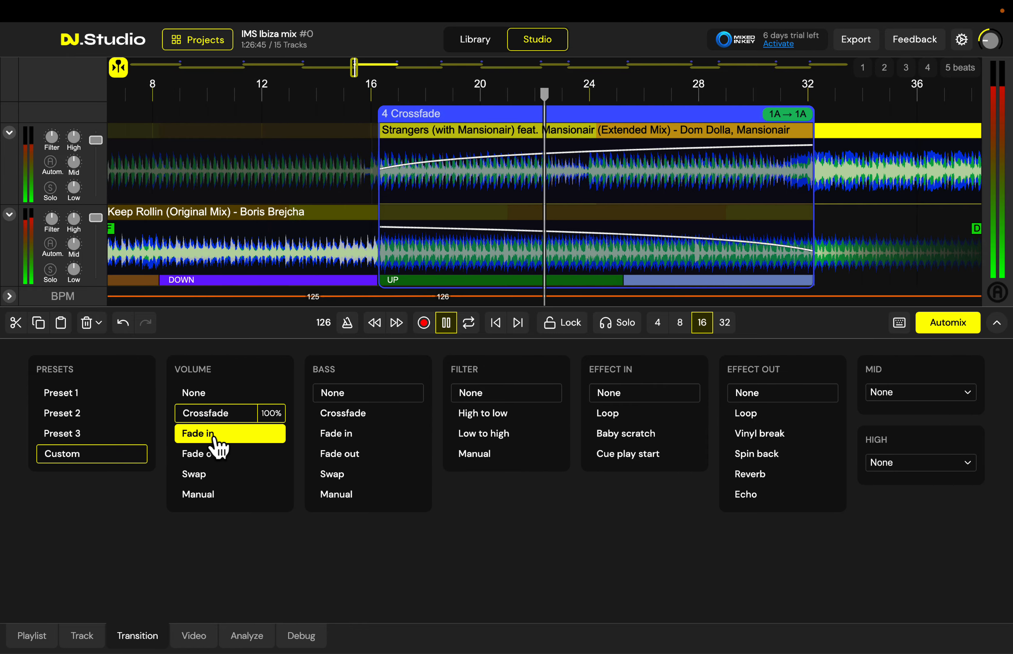
{"action": "left_click", "coordinate": [215, 442]}
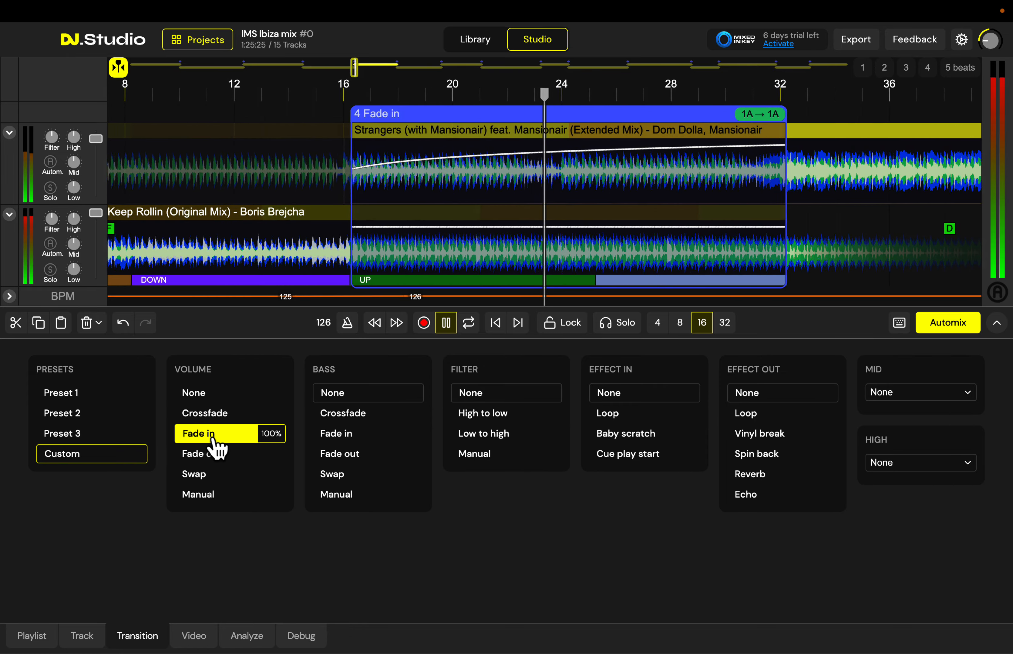
{"action": "left_click", "coordinate": [206, 460]}
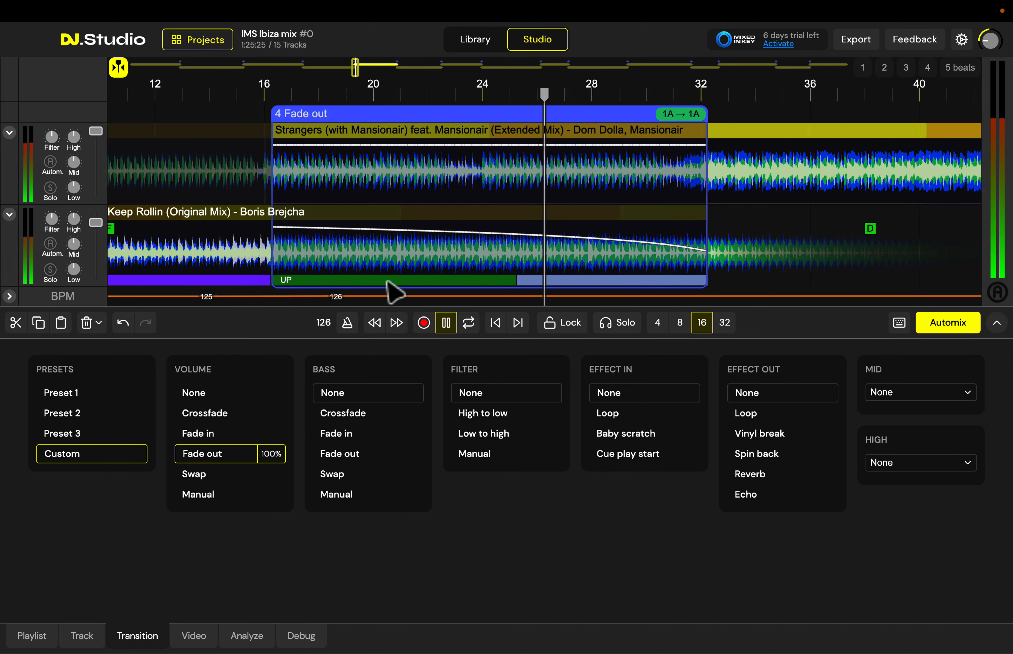
{"action": "left_click", "coordinate": [234, 415]}
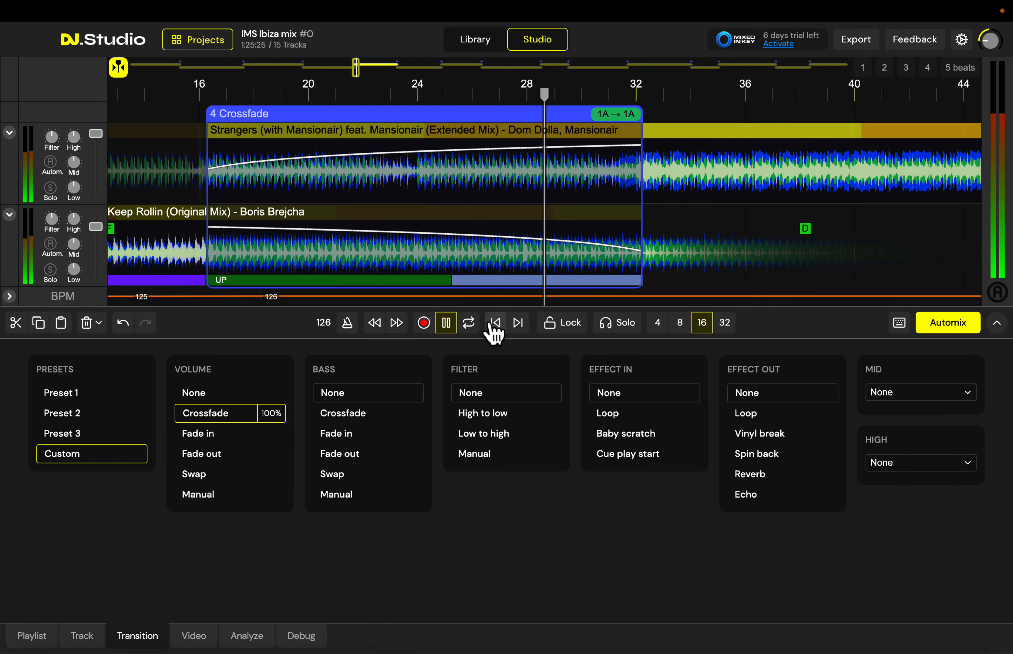
Go to transition 5 and shift the Strangers track later against Telefunken so its ending extends past the crossfade.
{"action": "left_click", "coordinate": [519, 323]}
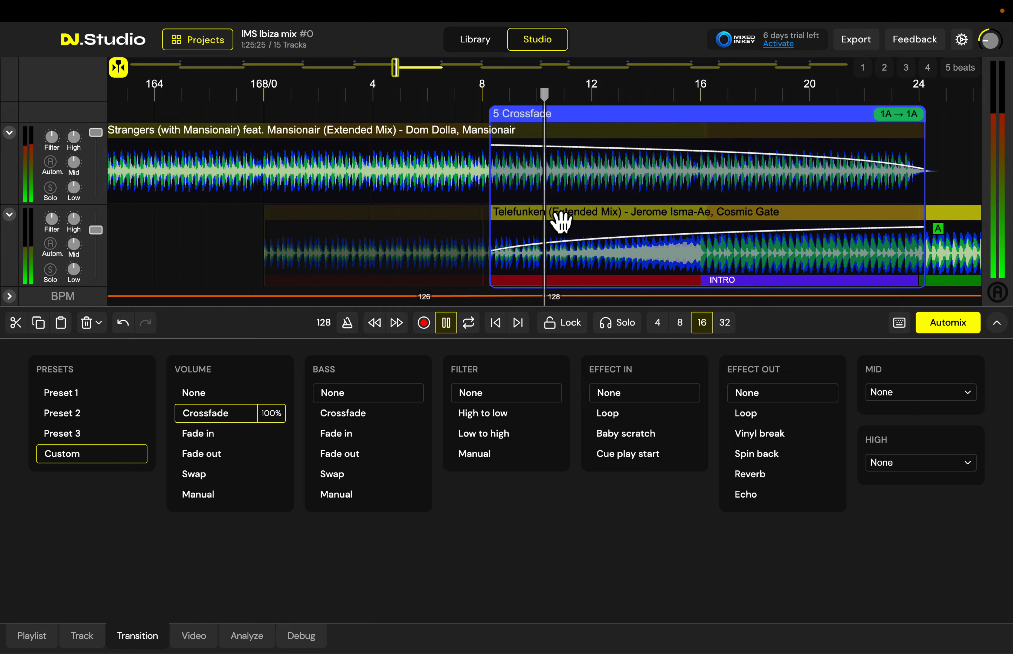
{"action": "scroll", "coordinate": [561, 221], "scroll_direction": "down", "scroll_amount": 3}
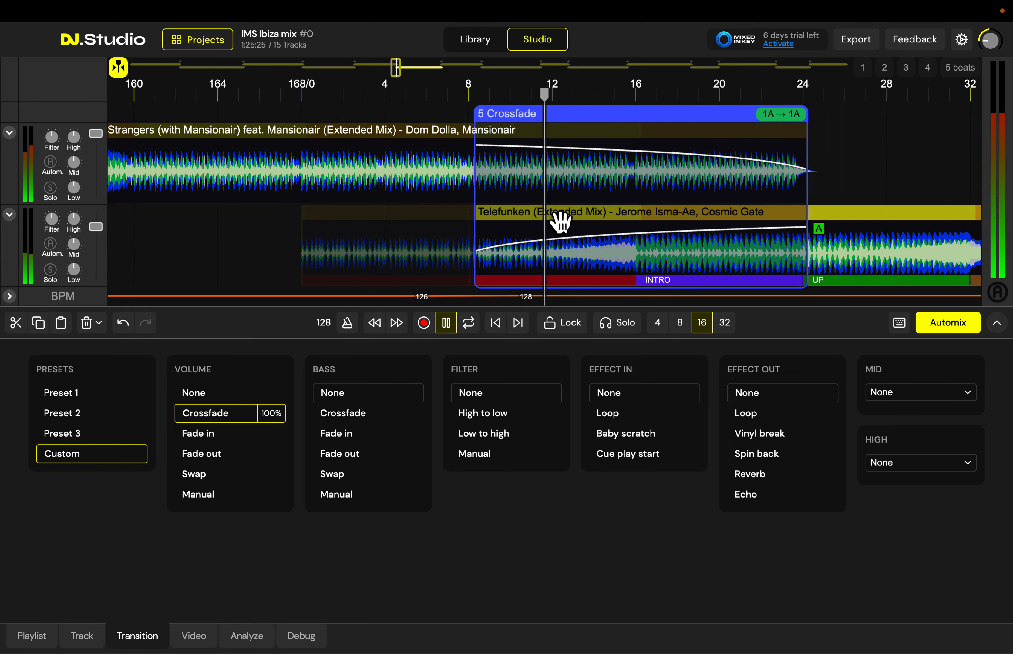
{"action": "scroll", "coordinate": [561, 221], "scroll_direction": "down", "scroll_amount": 3}
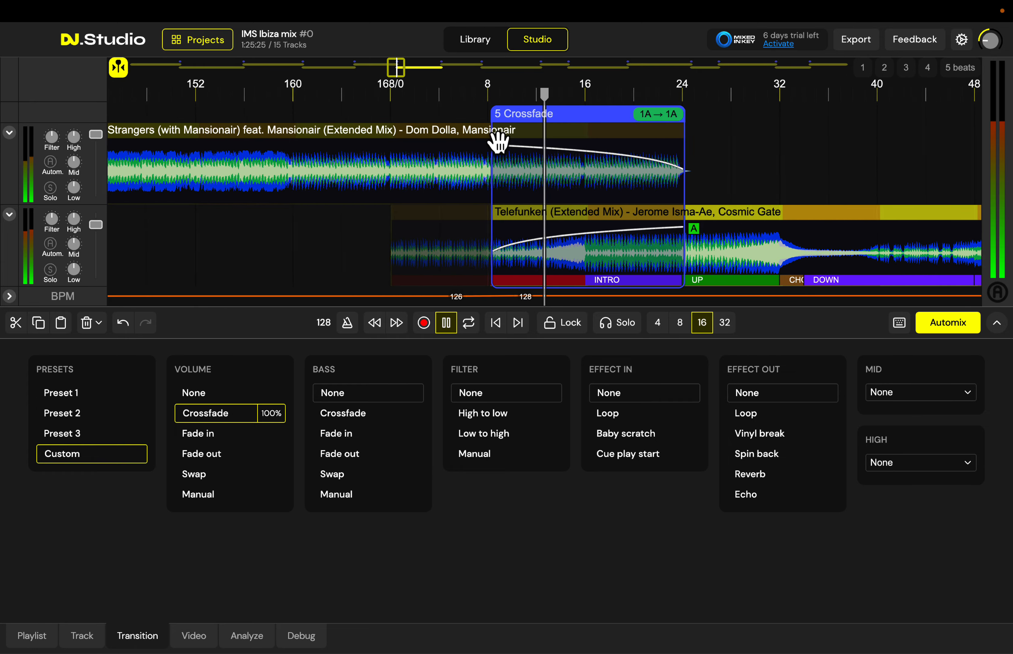
{"action": "key", "text": "space"}
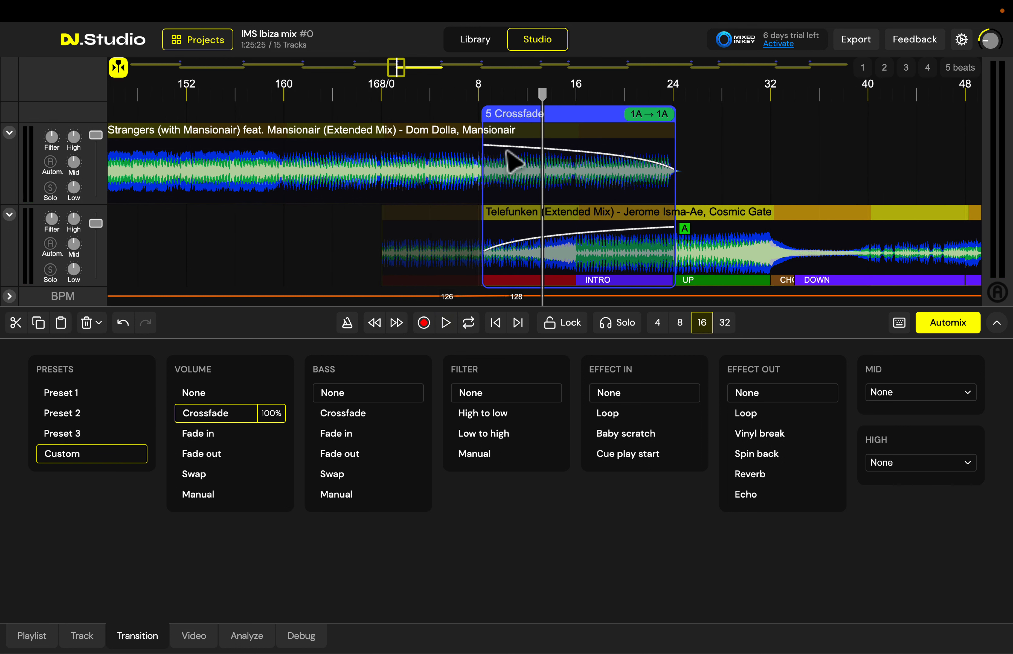
{"action": "left_click_drag", "start_coordinate": [508, 141], "coordinate": [520, 142]}
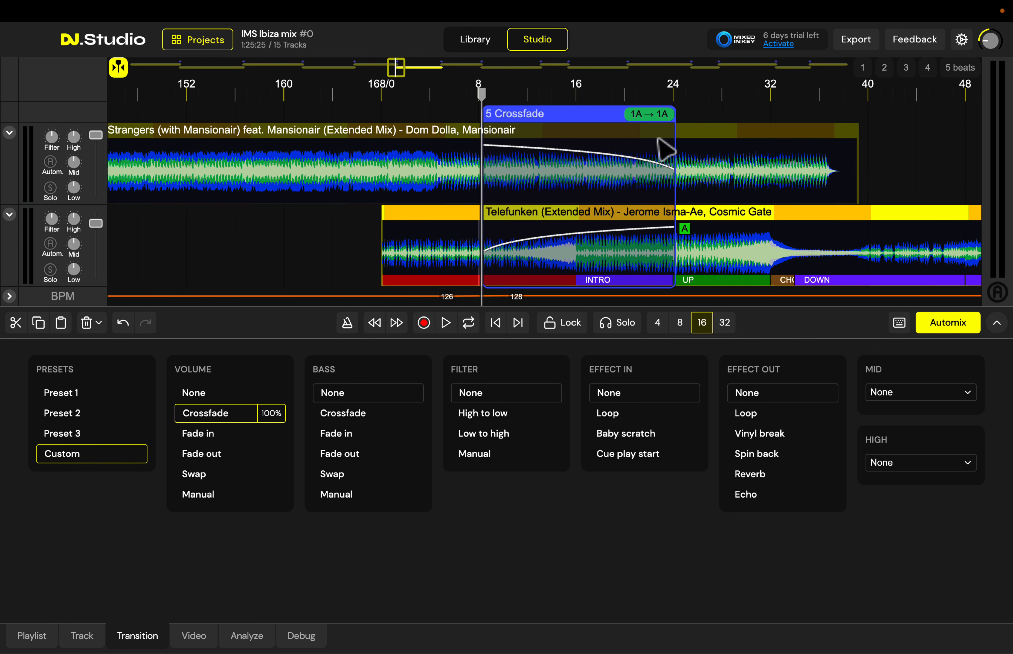
{"action": "left_click_drag", "start_coordinate": [675, 139], "coordinate": [702, 137]}
{"action": "scroll", "coordinate": [306, 157], "scroll_direction": "up", "scroll_amount": 5}
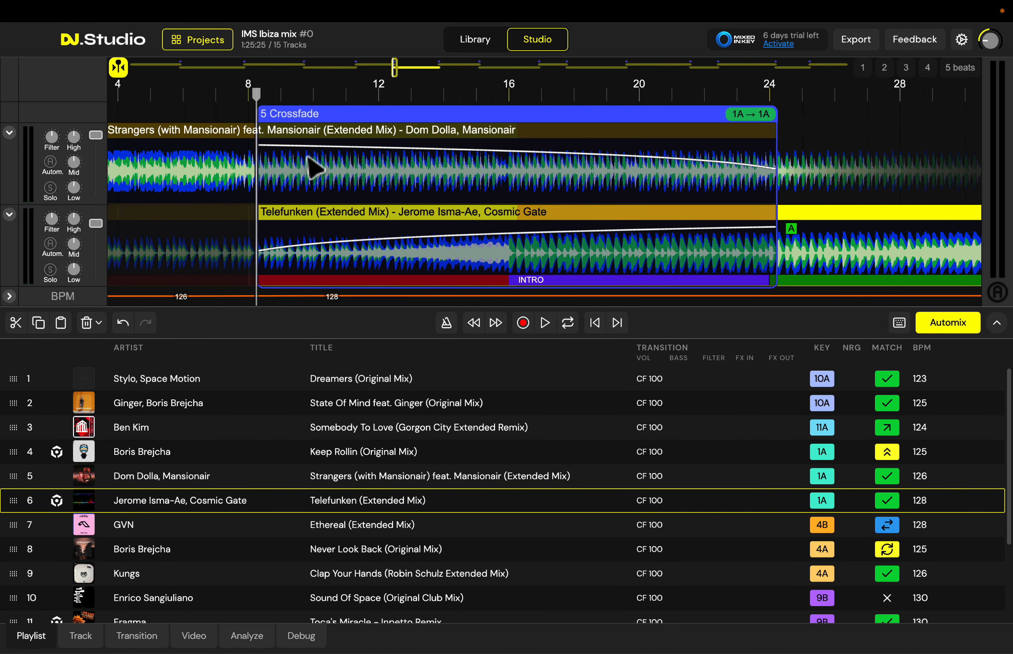
{"action": "left_click_drag", "start_coordinate": [329, 133], "coordinate": [316, 129]}
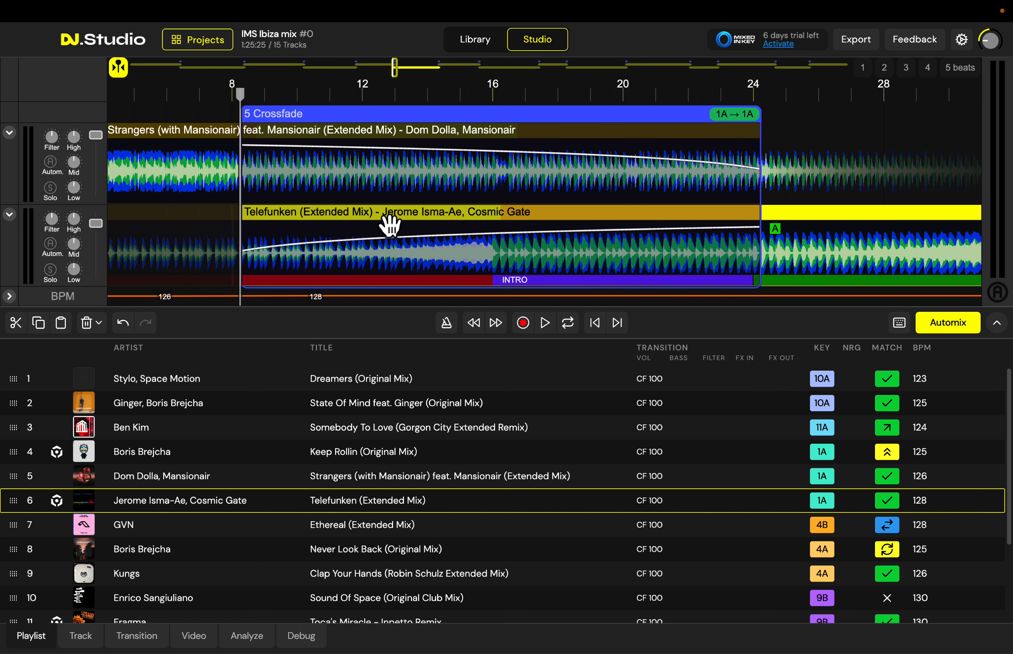
During playback of transition 5 between Strangers and Telefunken, set its bass option to Swap and its volume option to None.
{"action": "scroll", "coordinate": [437, 223], "scroll_direction": "down", "scroll_amount": 5}
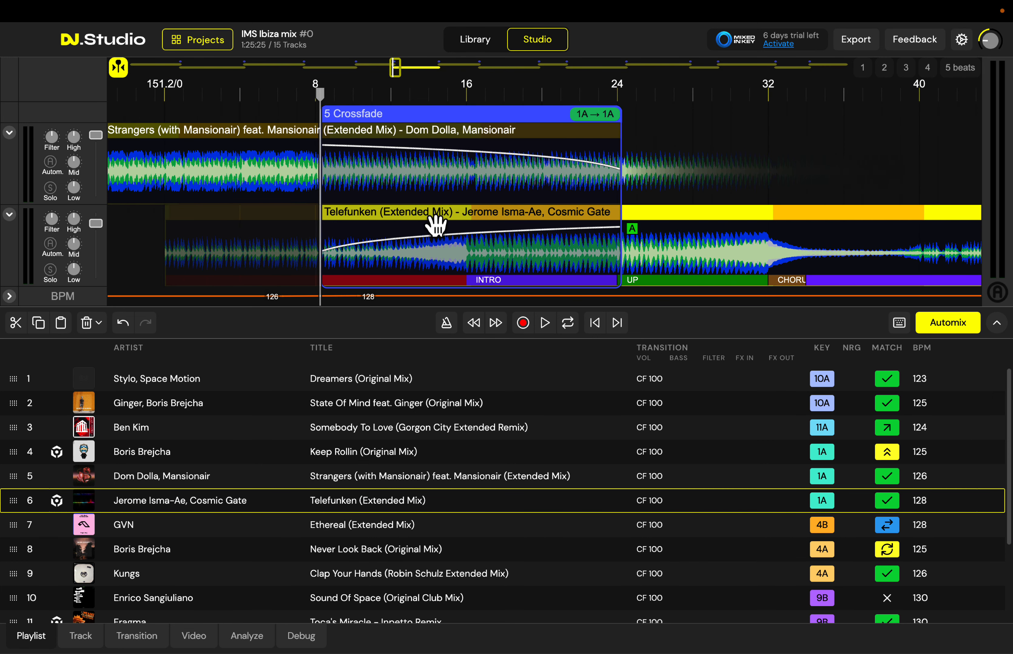
{"action": "key", "text": "space"}
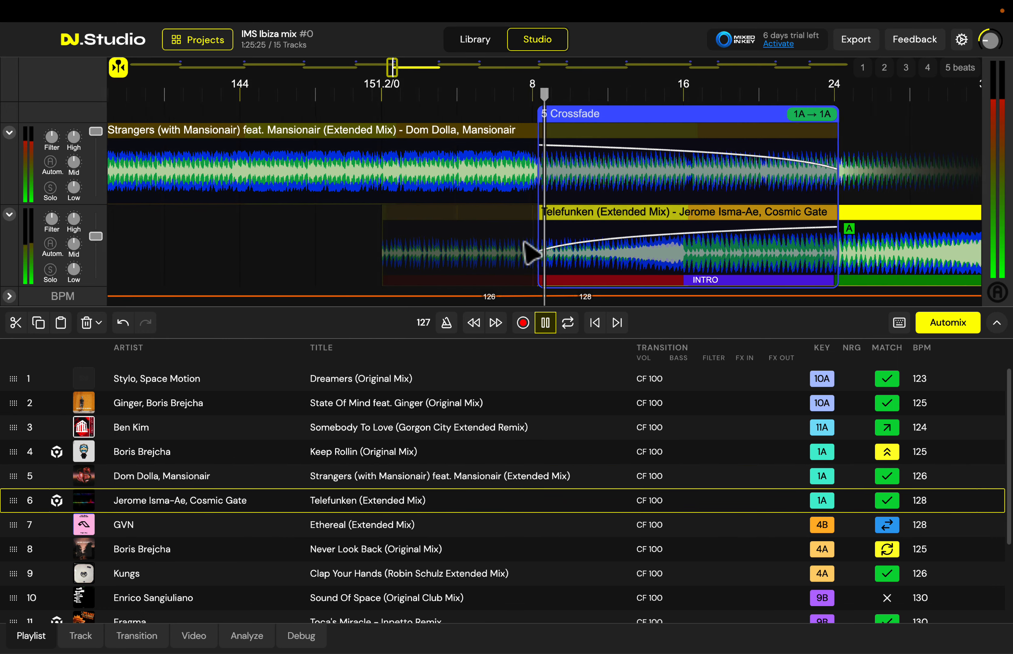
{"action": "left_click", "coordinate": [132, 636]}
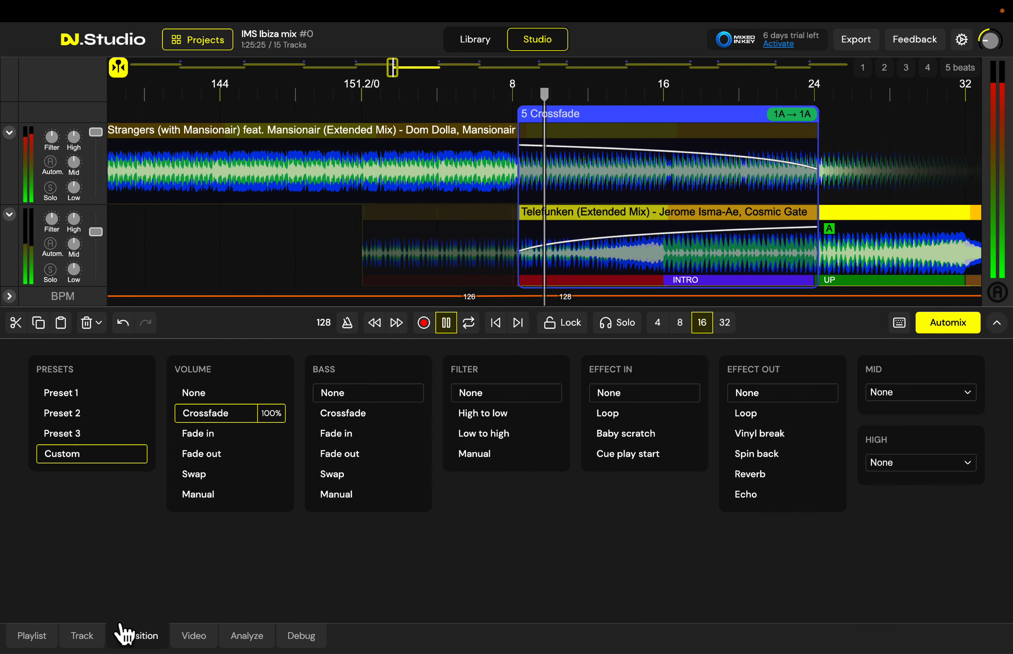
{"action": "left_click", "coordinate": [413, 416]}
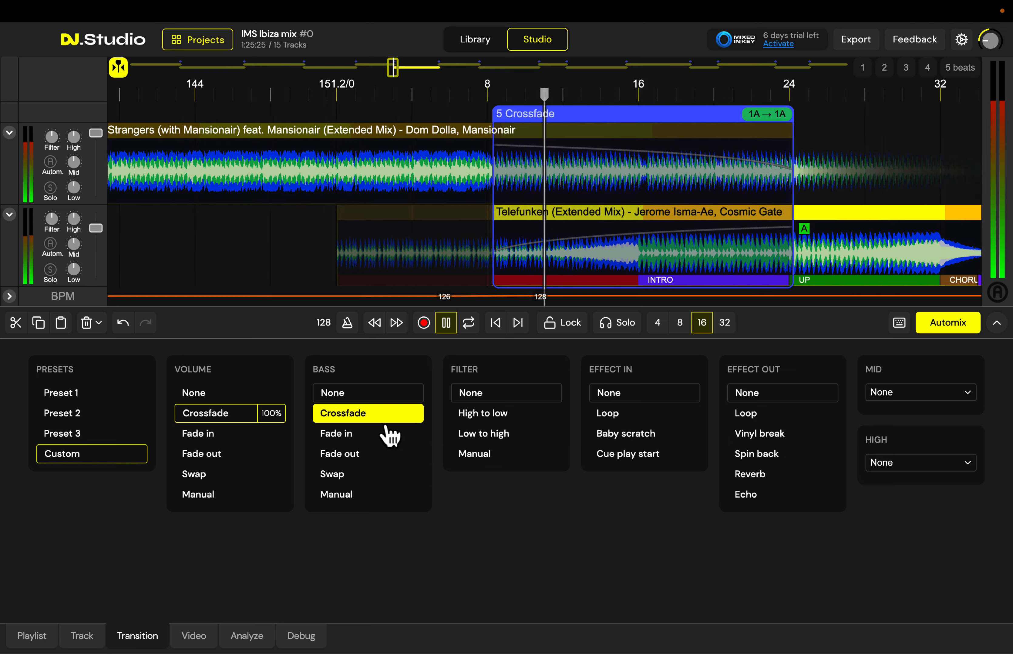
{"action": "left_click", "coordinate": [373, 454]}
{"action": "left_click", "coordinate": [357, 474]}
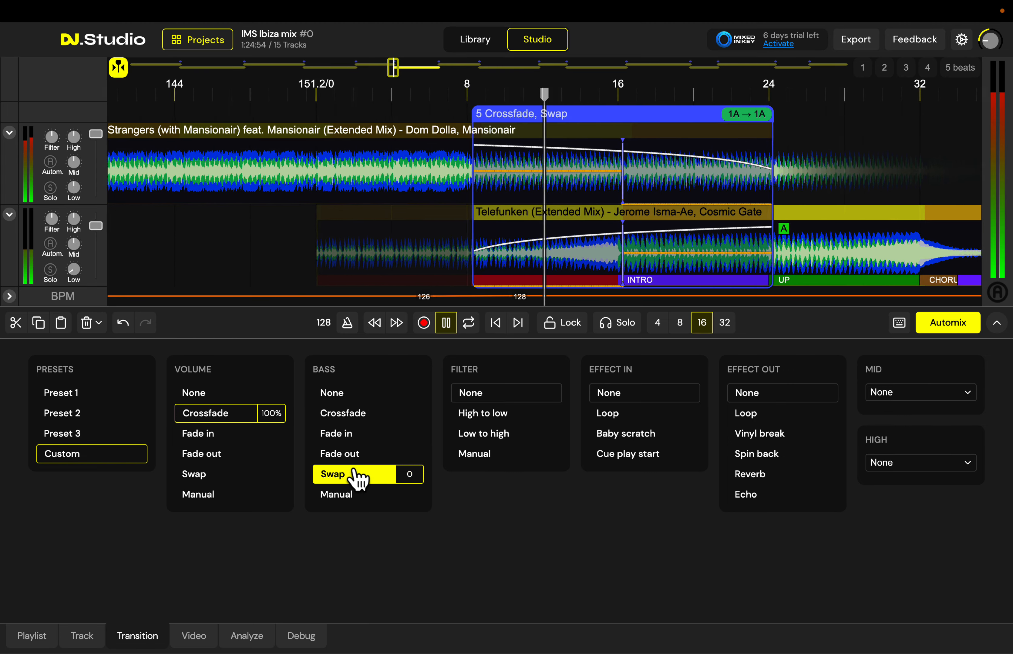
{"action": "left_click", "coordinate": [222, 395]}
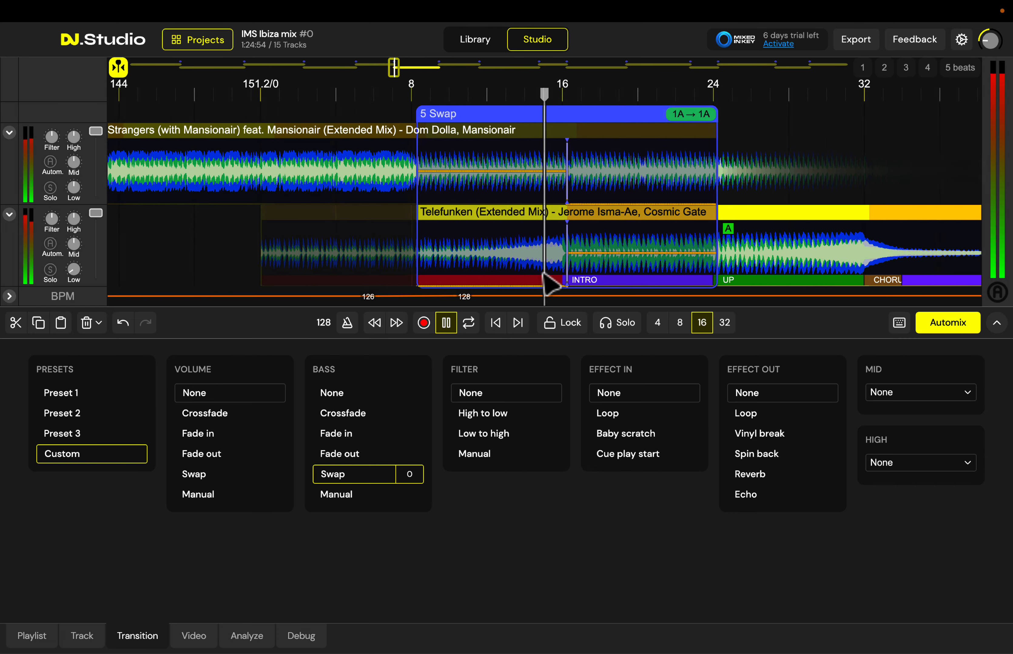
Set transition 5's bass Swap value to 4 and play back the transition across the swap point.
{"action": "scroll", "coordinate": [549, 283], "scroll_direction": "up", "scroll_amount": 3}
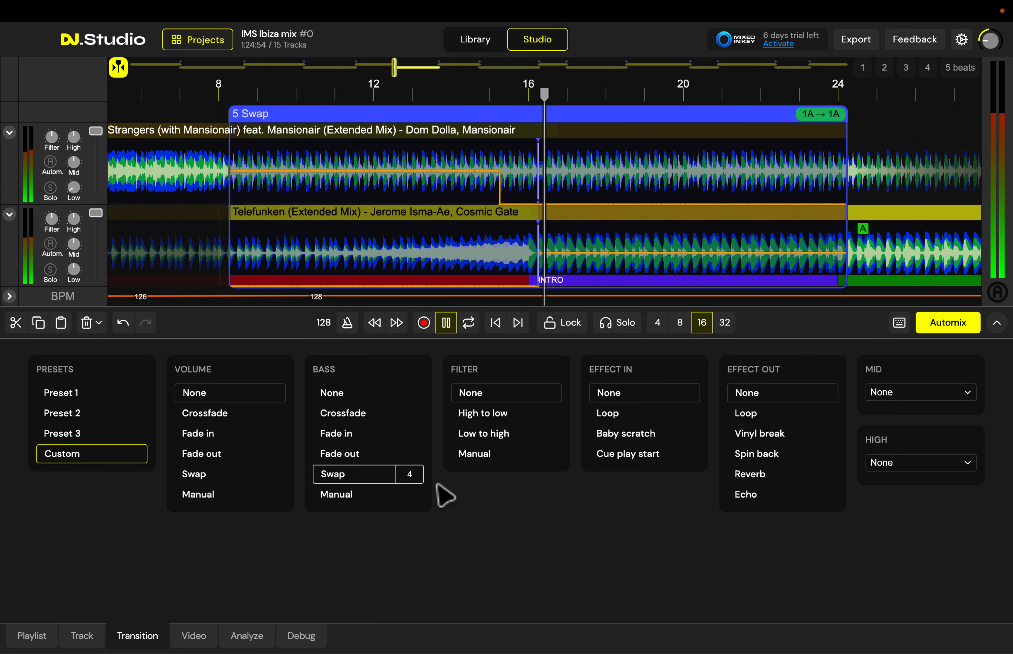
{"action": "key", "text": "space"}
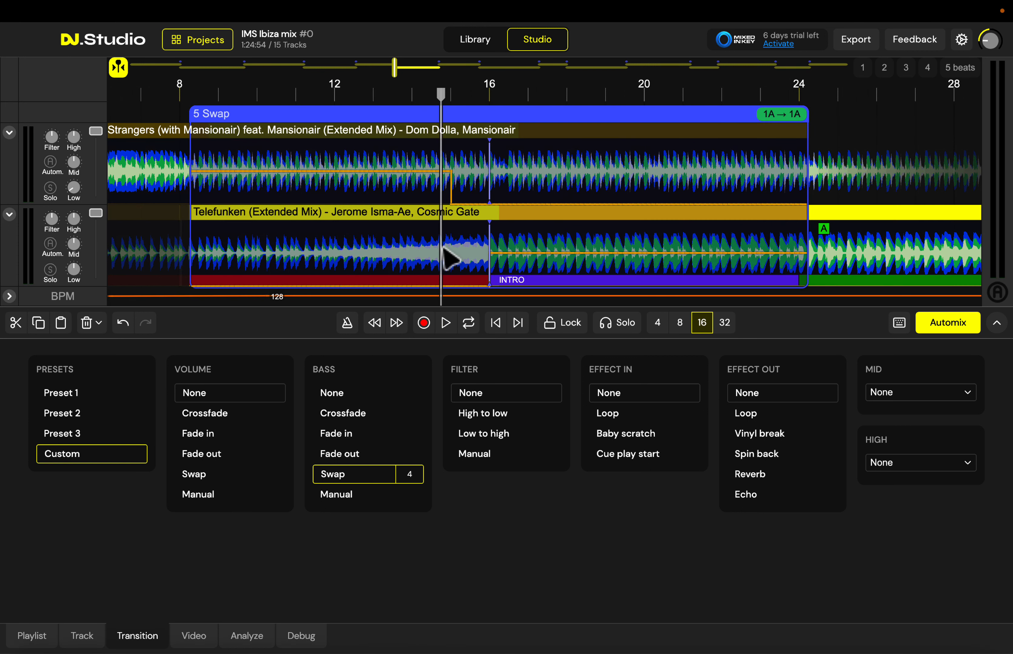
{"action": "key", "text": "space"}
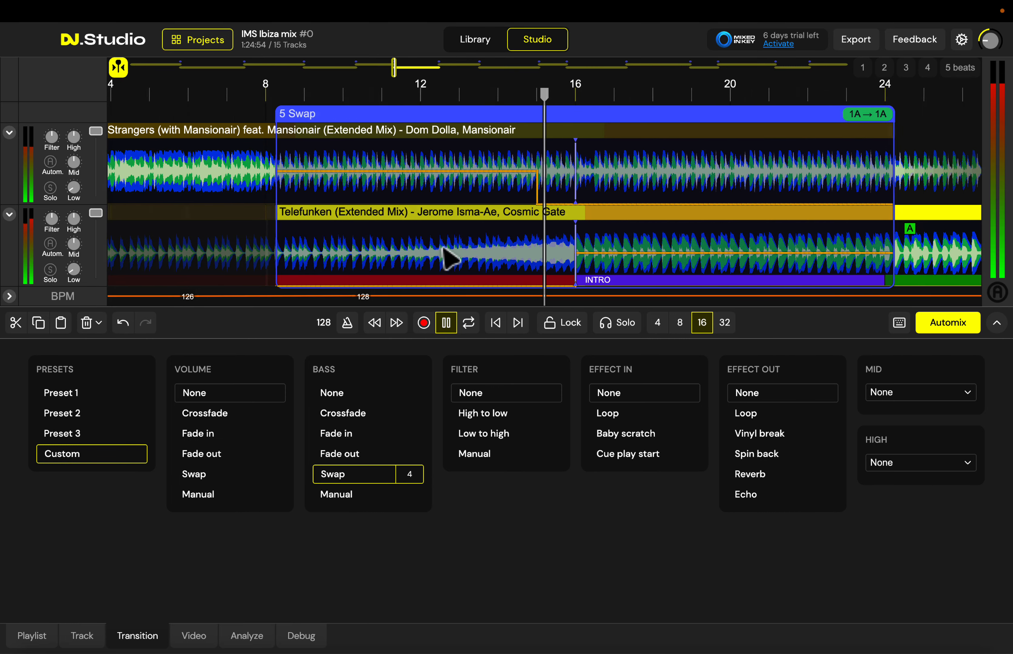
{"action": "scroll", "coordinate": [471, 226], "scroll_direction": "down", "scroll_amount": 5}
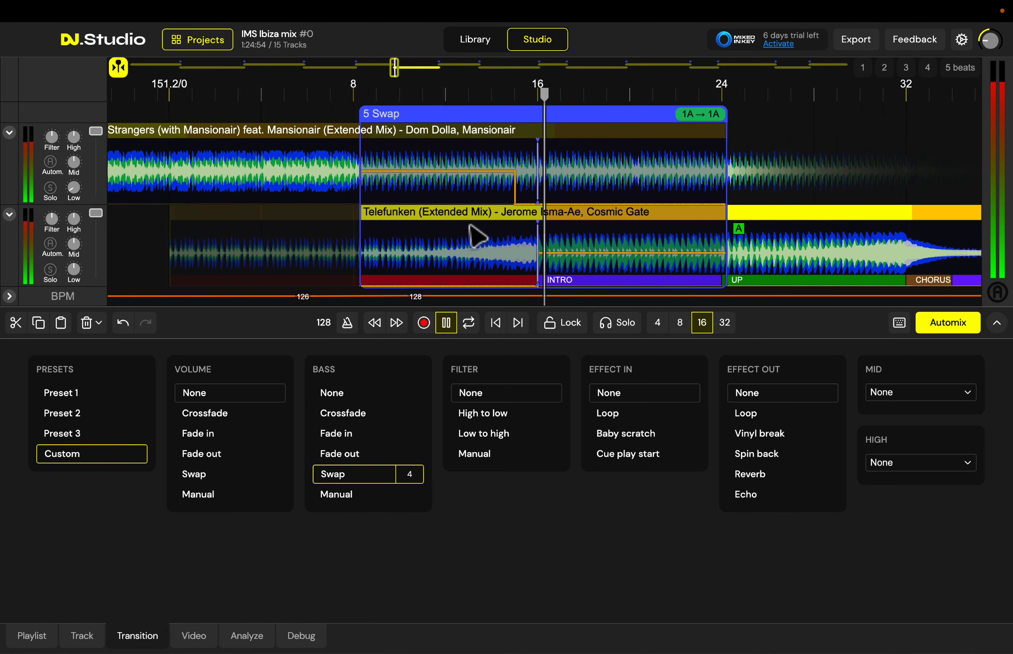
{"action": "key", "text": "space"}
Survey the tracks at the end of the mix, place the playhead in Lethal Industry, and look over the export options.
{"action": "scroll", "coordinate": [476, 237], "scroll_direction": "down", "scroll_amount": 5}
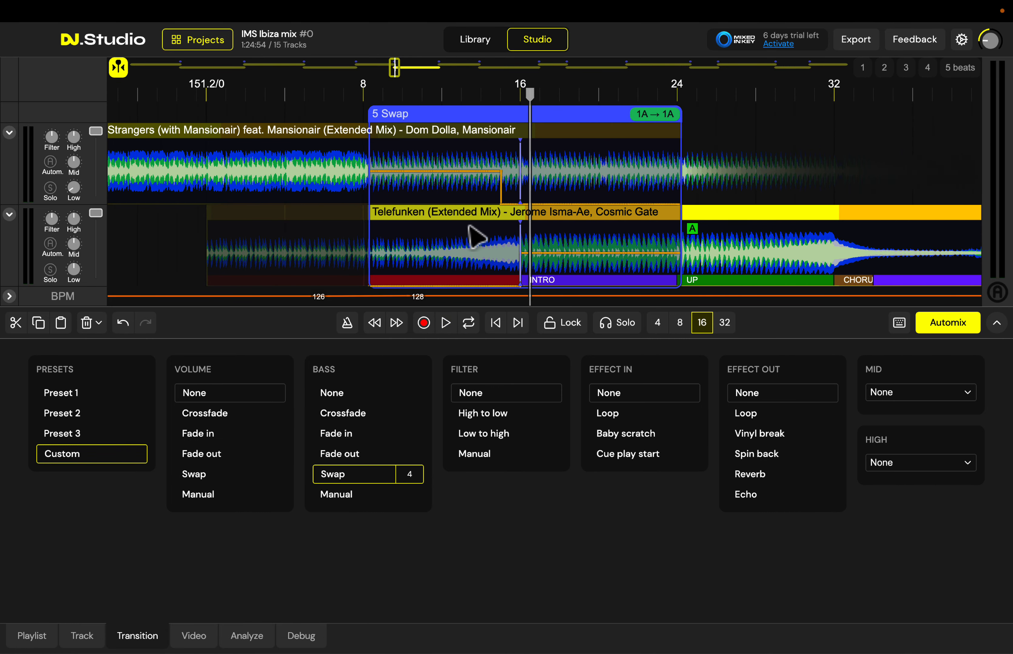
{"action": "scroll", "coordinate": [474, 236], "scroll_direction": "down", "scroll_amount": 5}
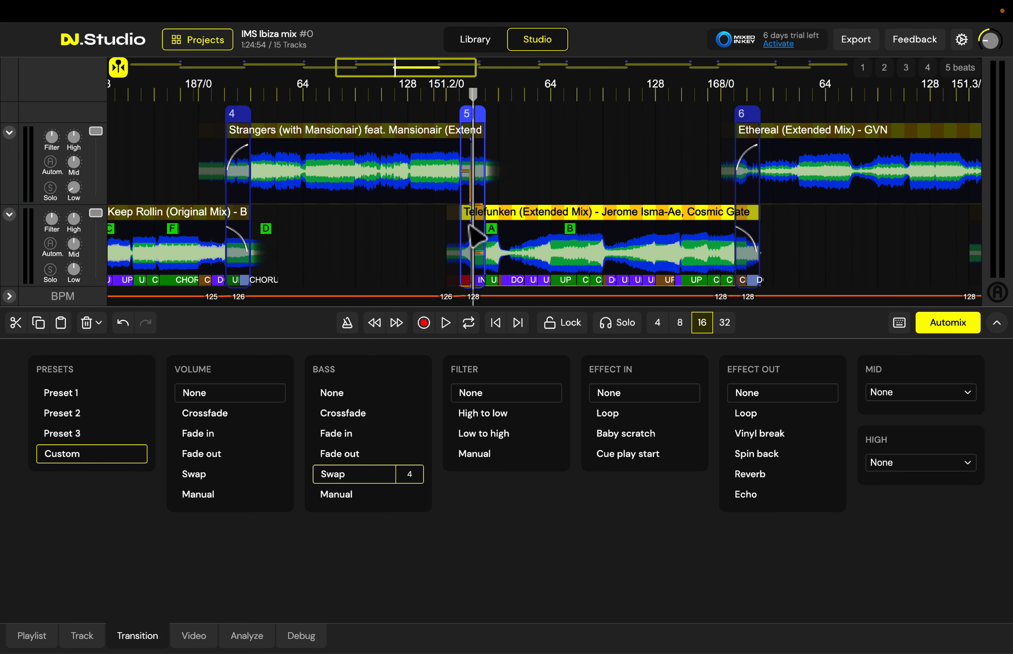
{"action": "scroll", "coordinate": [474, 235], "scroll_direction": "down", "scroll_amount": 5}
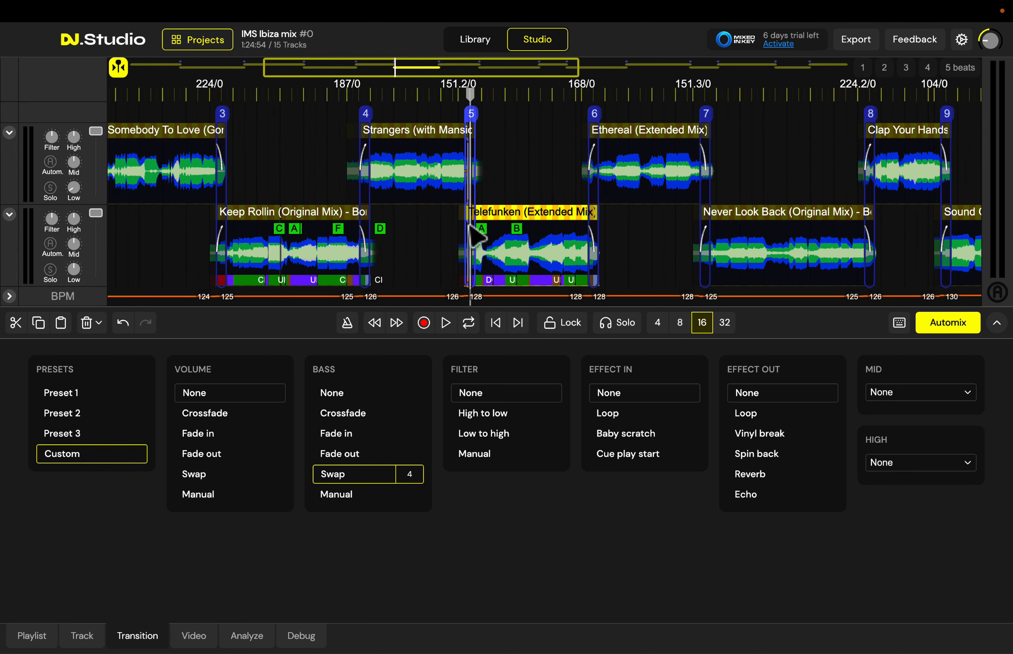
{"action": "left_click_drag", "start_coordinate": [489, 75], "coordinate": [737, 74]}
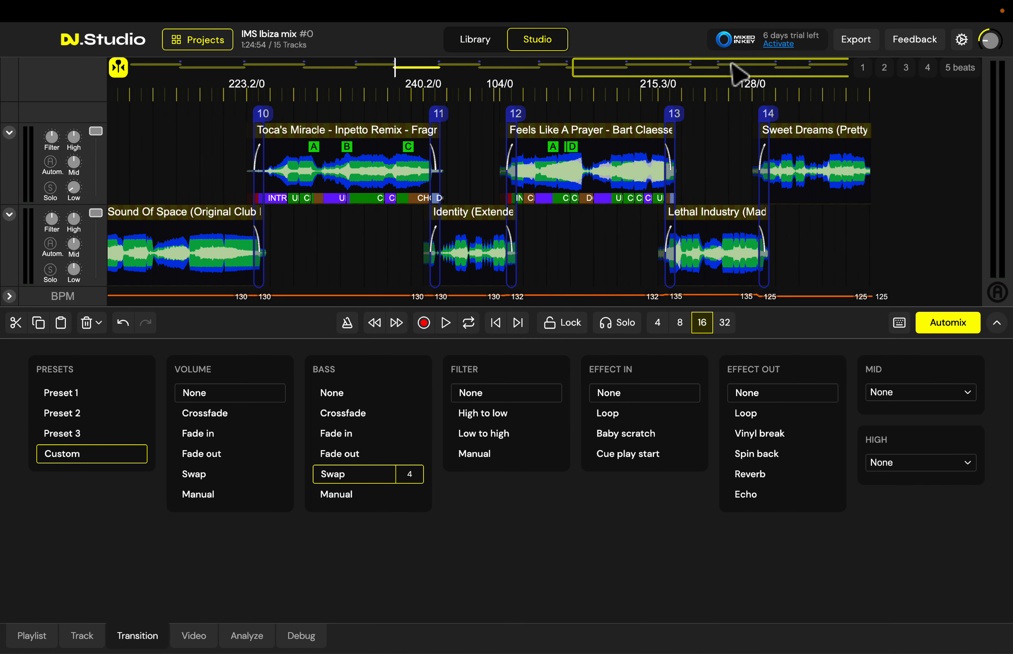
{"action": "left_click", "coordinate": [750, 93]}
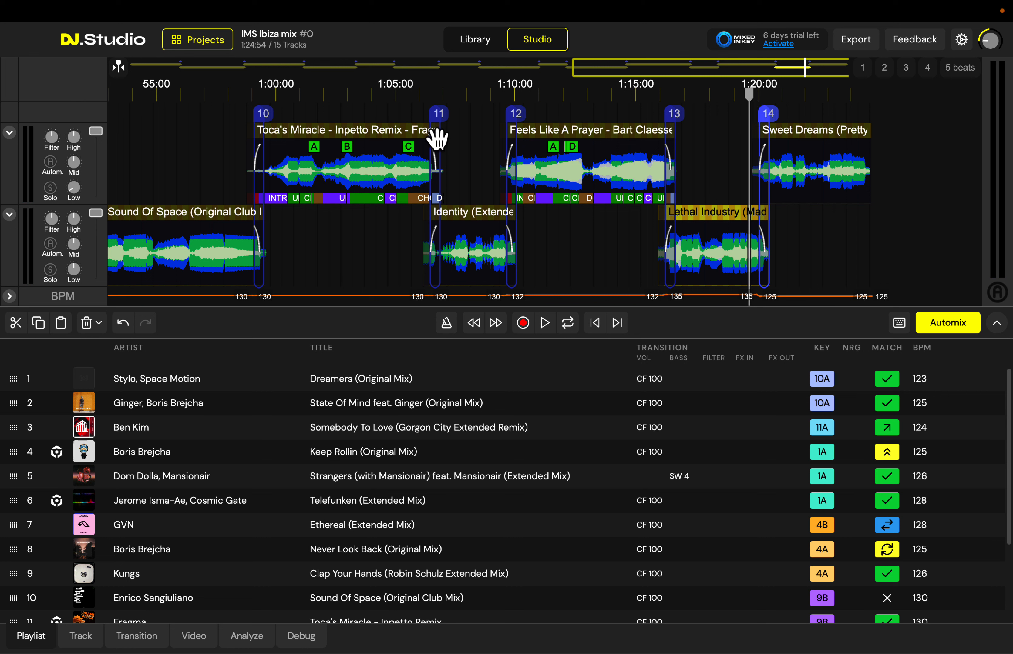
{"action": "left_click", "coordinate": [856, 40]}
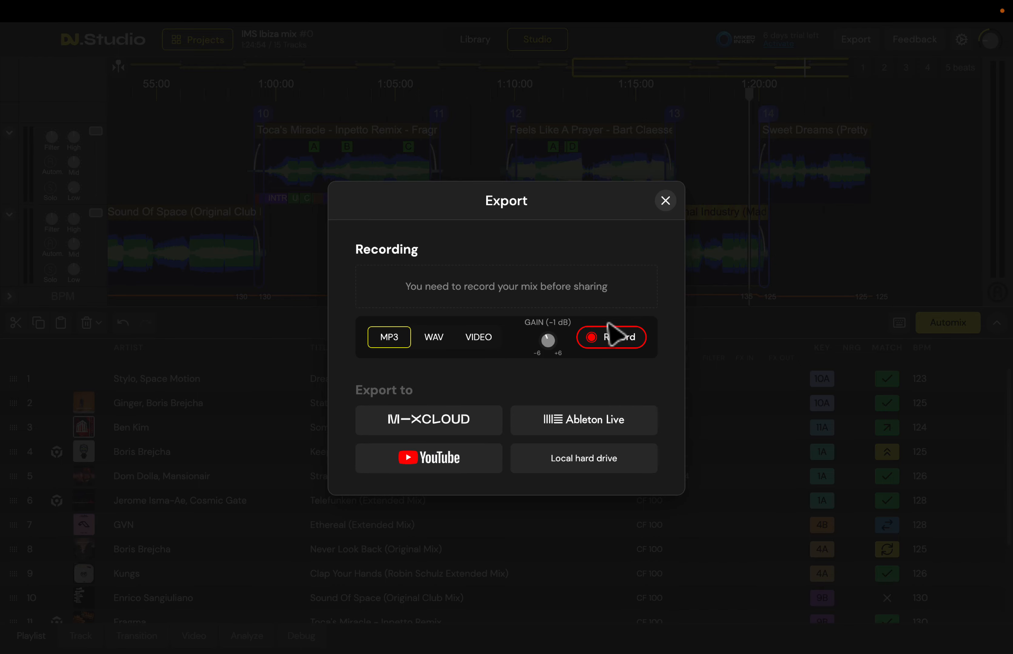
{"action": "left_click", "coordinate": [666, 201]}
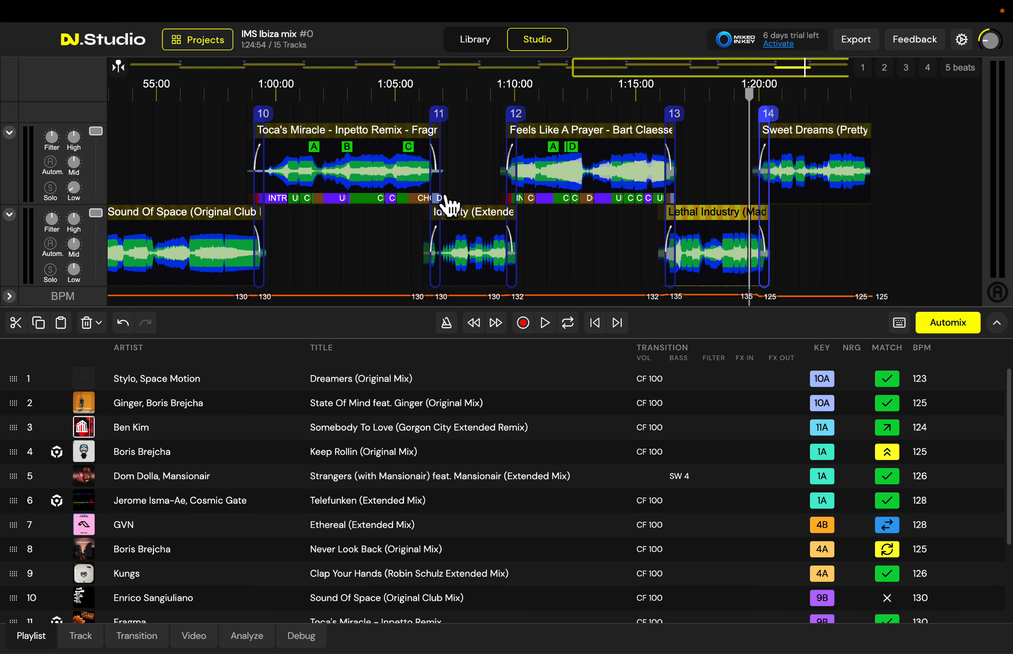
Play Toca's Miracle from the section just before cue B.
{"action": "left_click", "coordinate": [340, 179]}
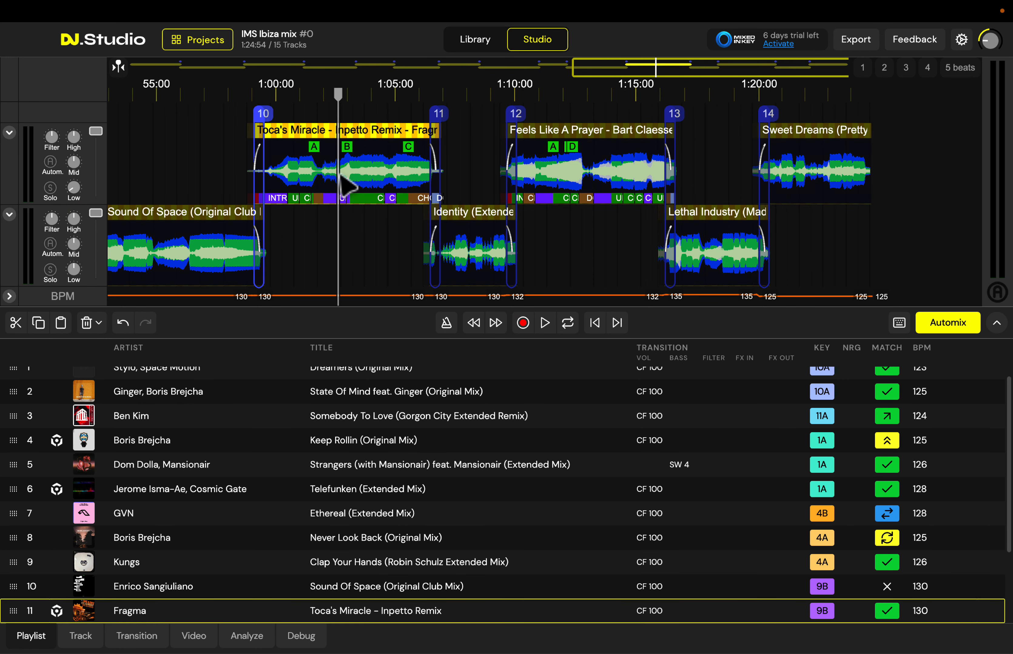
{"action": "key", "text": "space"}
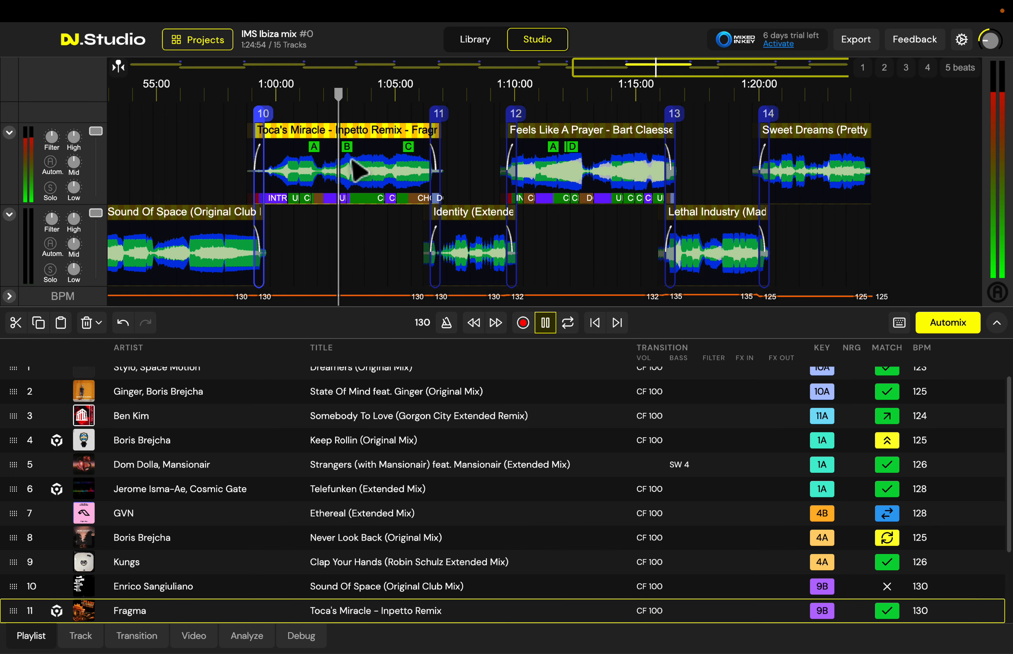
{"action": "scroll", "coordinate": [360, 170], "scroll_direction": "up", "scroll_amount": 3}
{"action": "scroll", "coordinate": [360, 170], "scroll_direction": "up", "scroll_amount": 3}
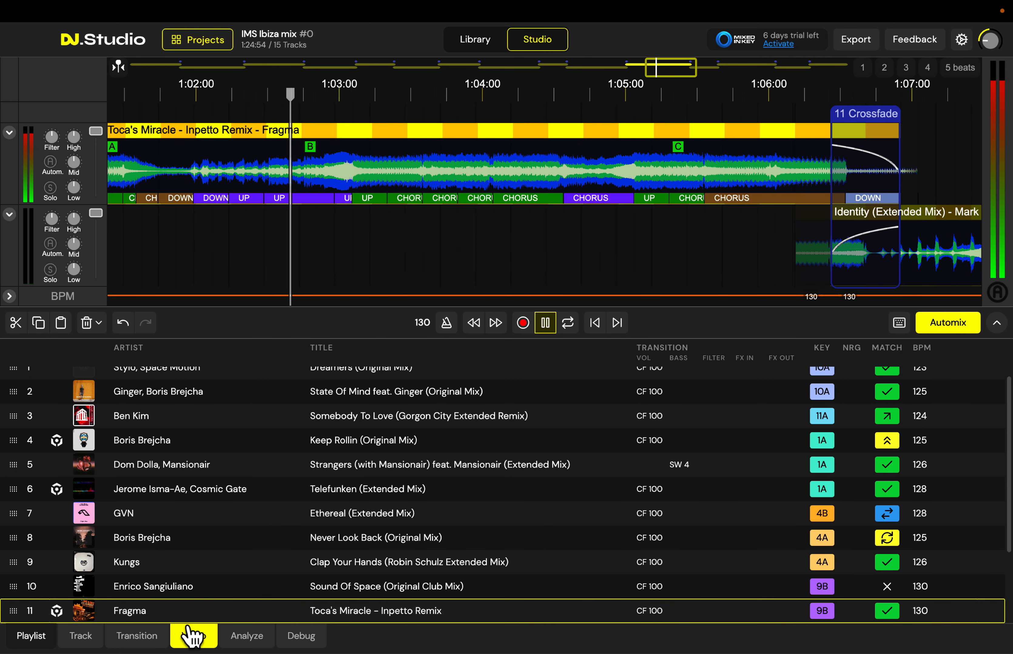
In the video settings for Toca's Miracle, try the Album art background, choose Animation instead, and set Track Information to None.
{"action": "left_click", "coordinate": [194, 636]}
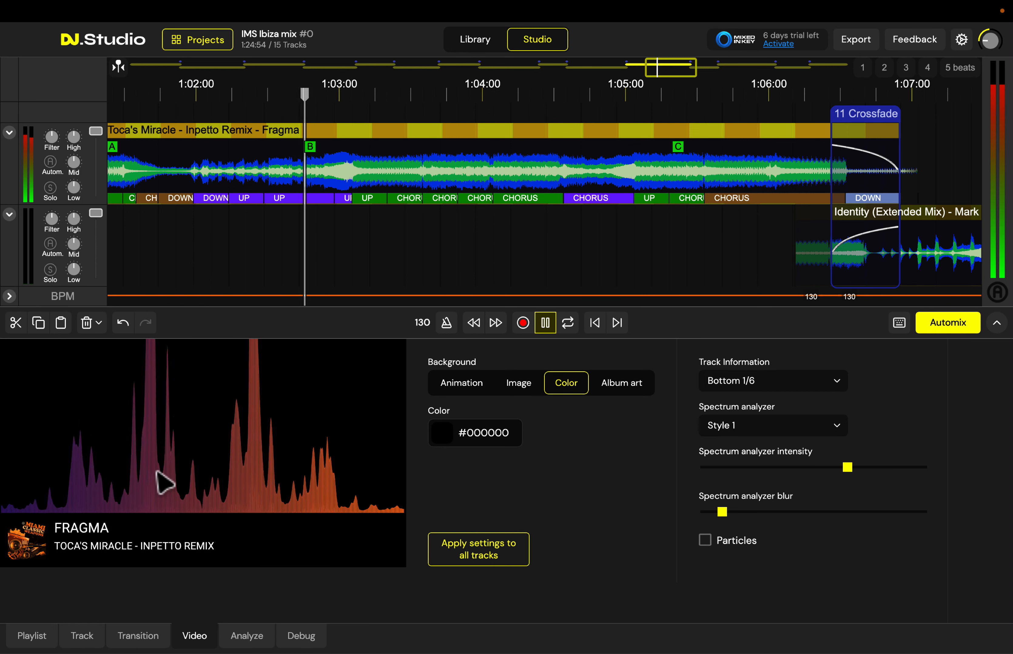
{"action": "left_click", "coordinate": [468, 392]}
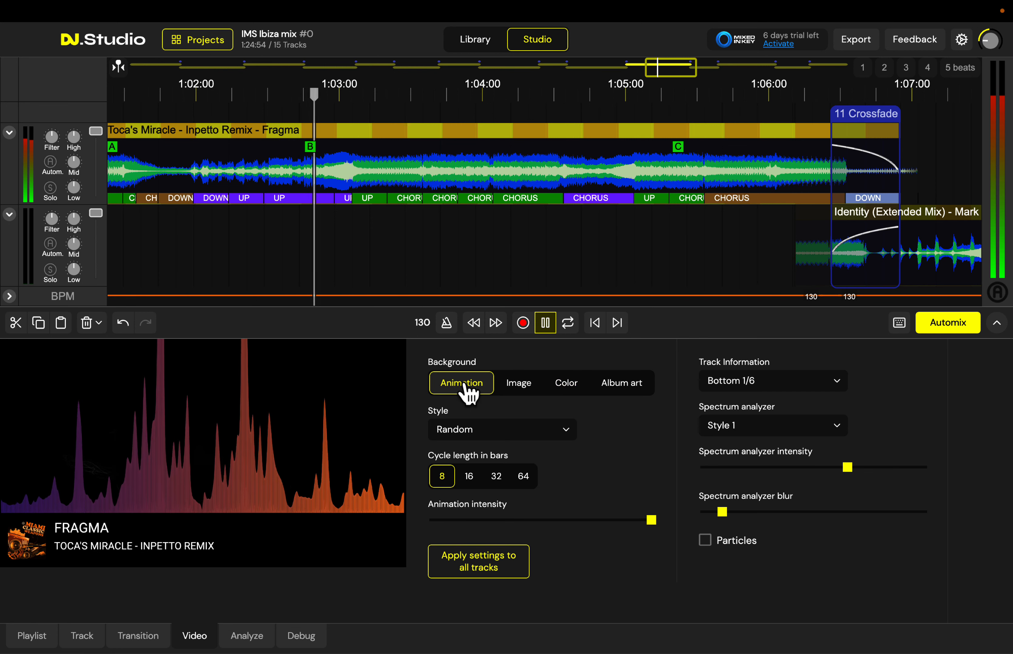
{"action": "left_click", "coordinate": [634, 396]}
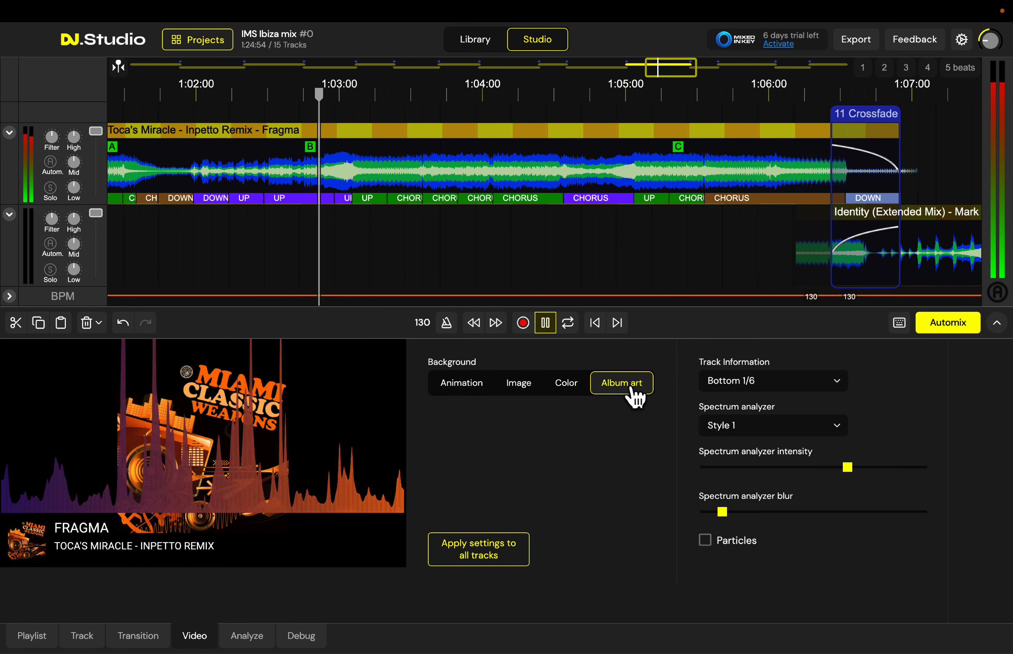
{"action": "left_click", "coordinate": [458, 390]}
{"action": "left_click", "coordinate": [733, 384]}
{"action": "left_click", "coordinate": [732, 393]}
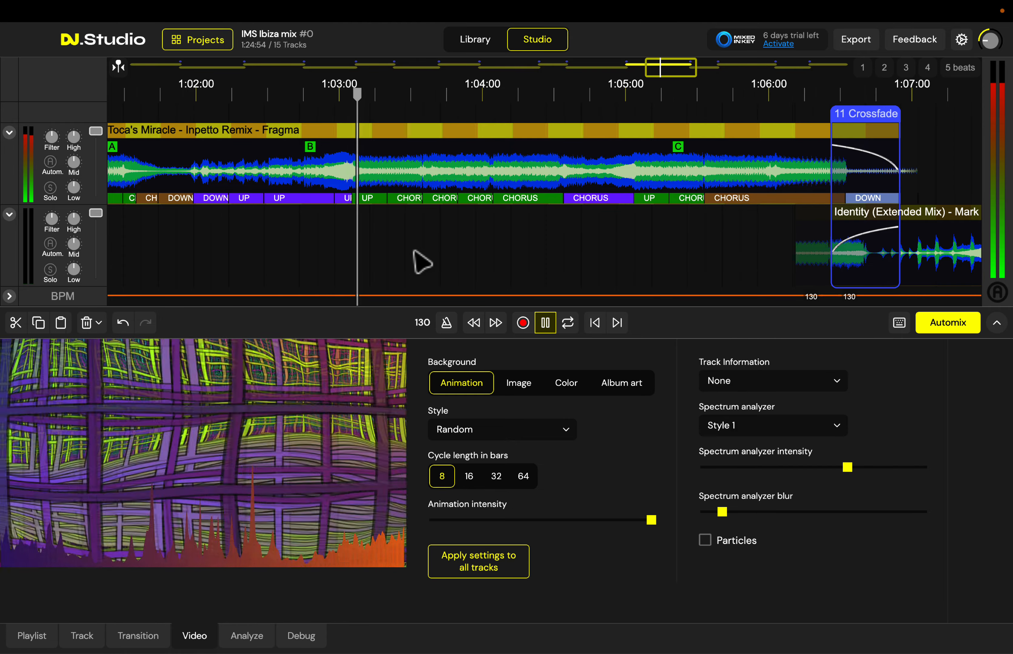
{"action": "key", "text": "space"}
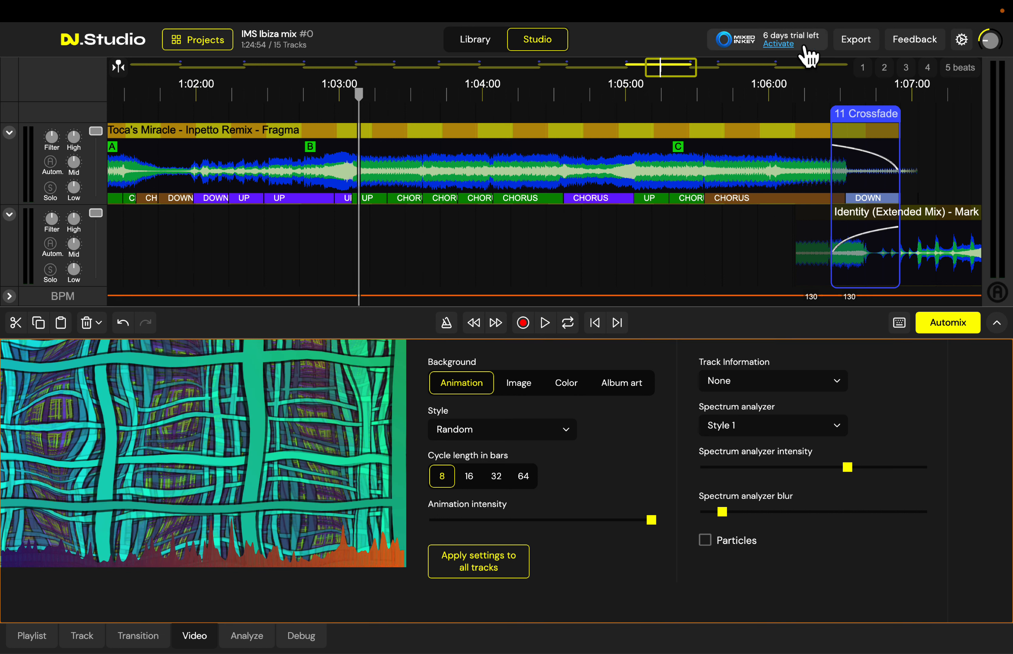
Export the mix to Ableton Live using the Vertical layout with a track for each clip.
{"action": "left_click", "coordinate": [866, 48]}
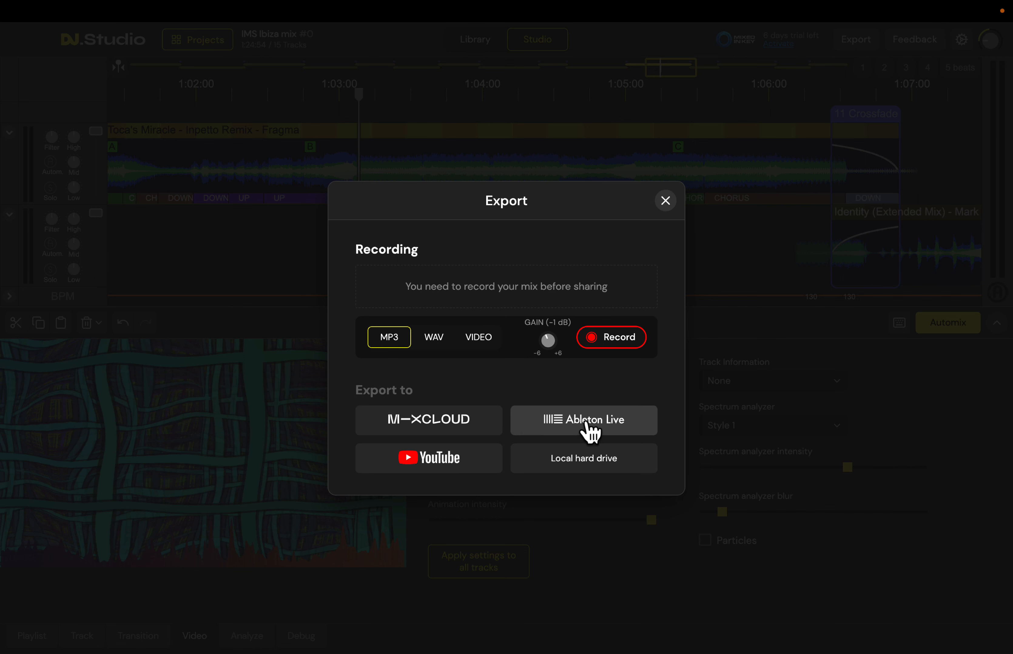
{"action": "left_click", "coordinate": [591, 433]}
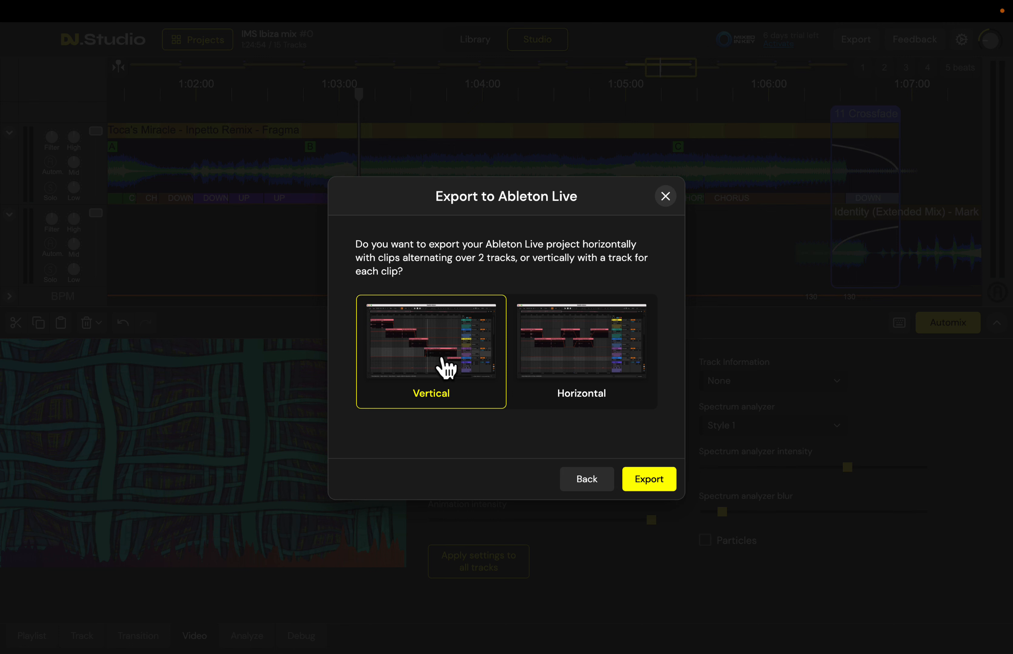
{"action": "left_click", "coordinate": [649, 480]}
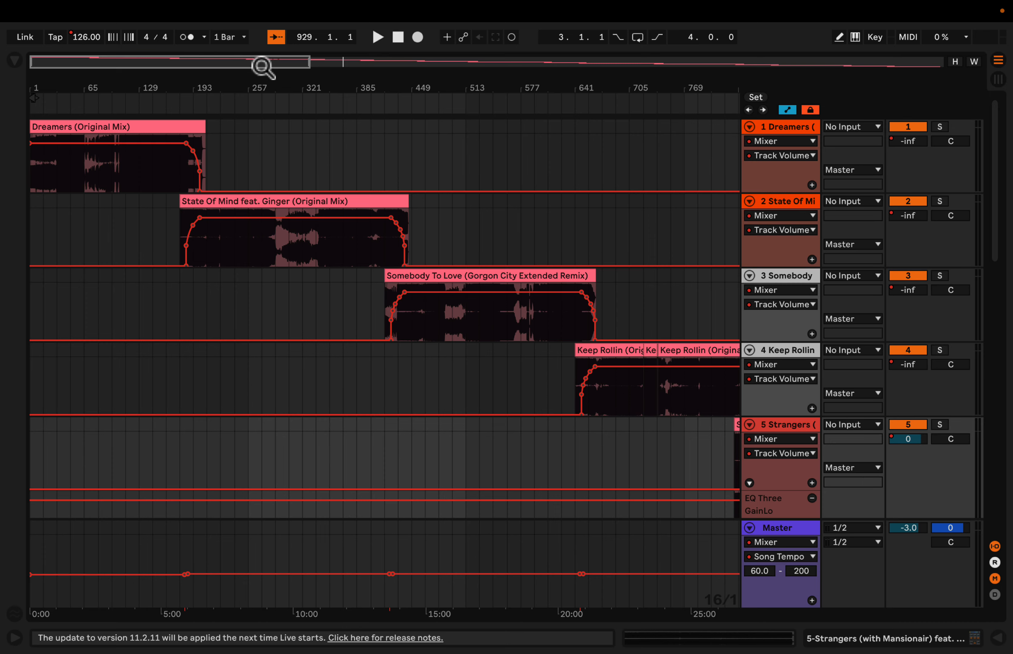
In Ableton Live, examine the exported clips and their volume and EQ automation from Keep Rollin through the Telefunken and Ethereal tracks.
{"action": "left_click_drag", "start_coordinate": [259, 65], "coordinate": [372, 65]}
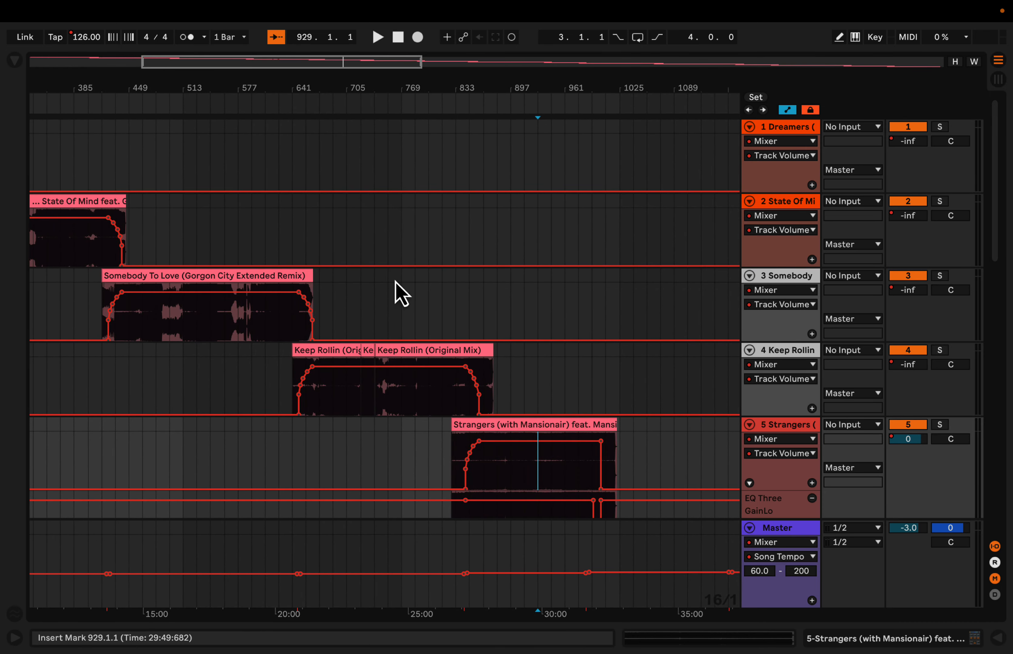
{"action": "scroll", "coordinate": [394, 289], "scroll_direction": "down", "scroll_amount": 5}
{"action": "scroll", "coordinate": [394, 304], "scroll_direction": "down", "scroll_amount": 1}
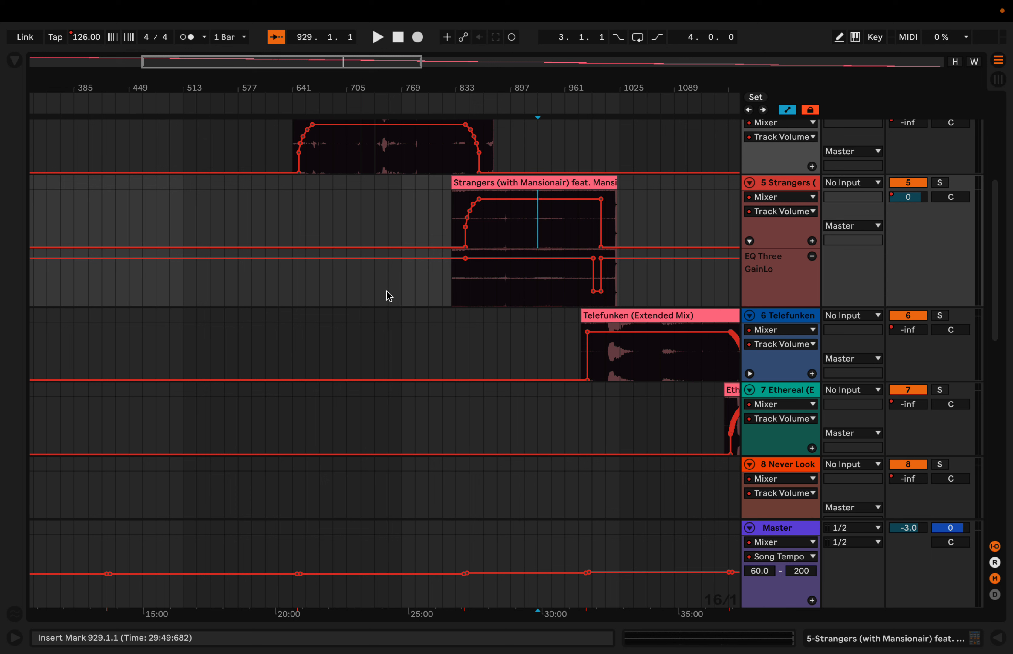